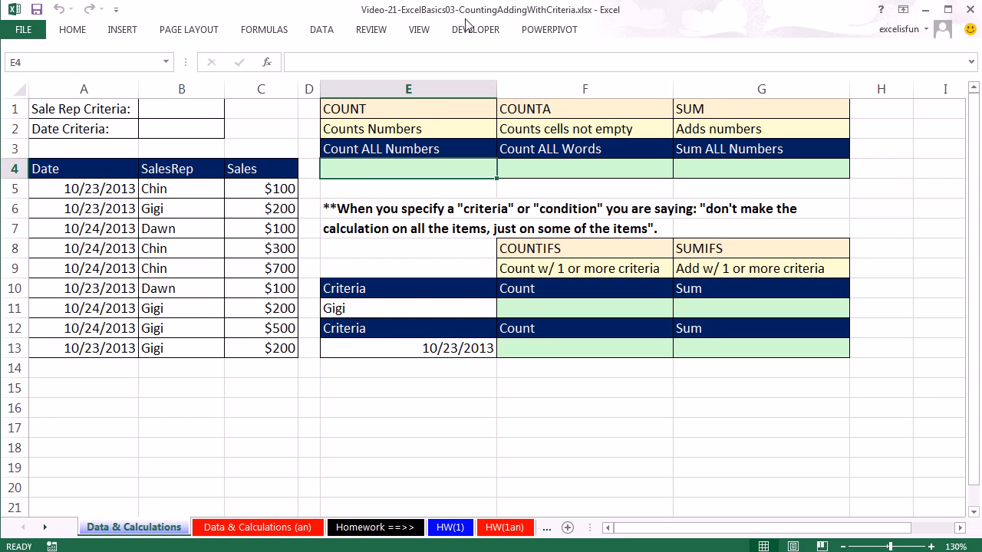
Step: Enter the sales rep name shown in E11 as the Sale Rep Criteria in B1
key("alt+Tab")
left_click_drag(245, 190, 257, 341)
left_click_drag(167, 188, 171, 344)
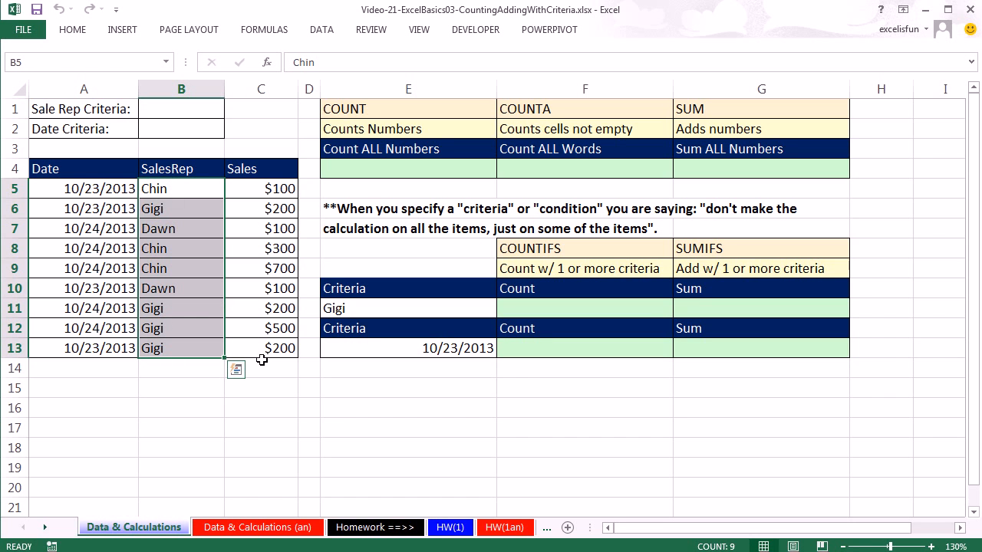
left_click(176, 114)
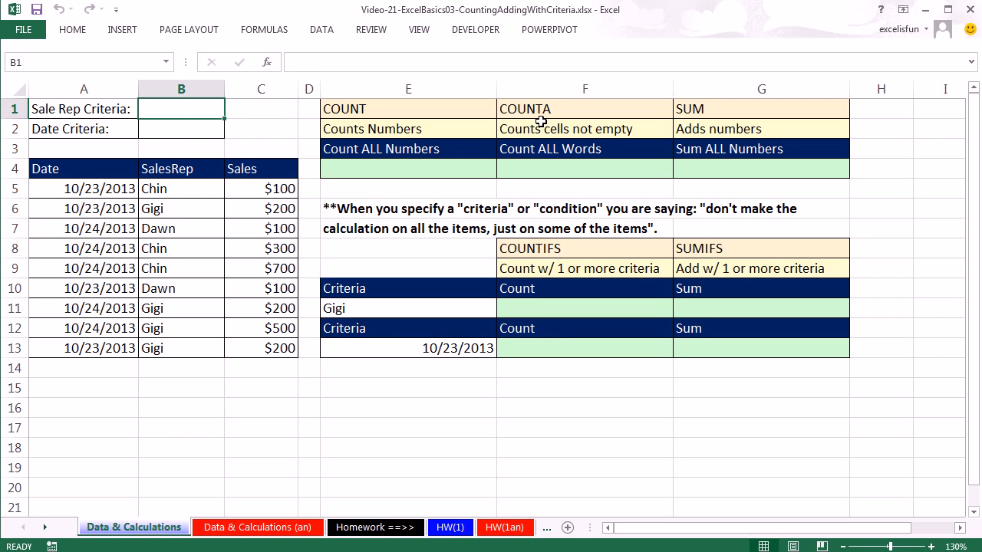
type("Gigi")
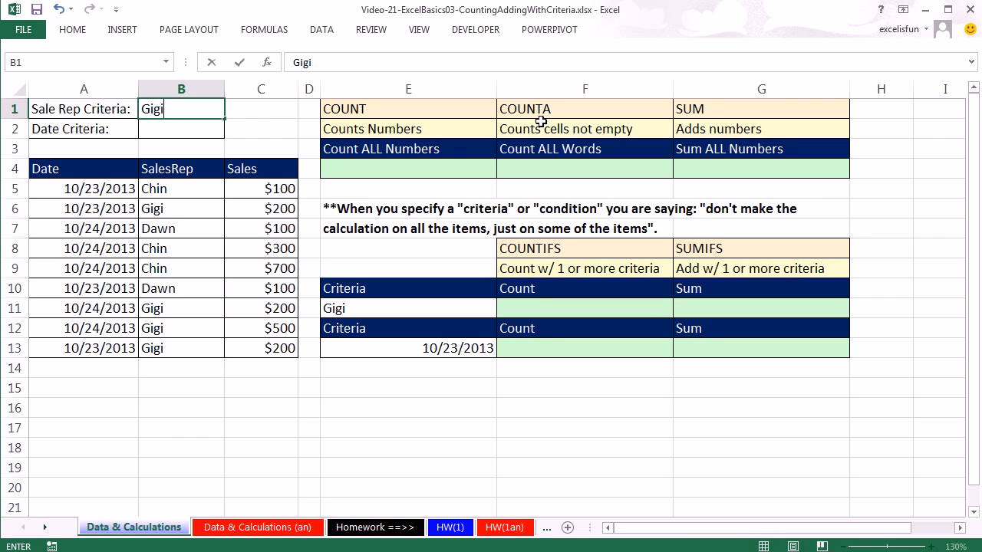
key("ctrl+Return")
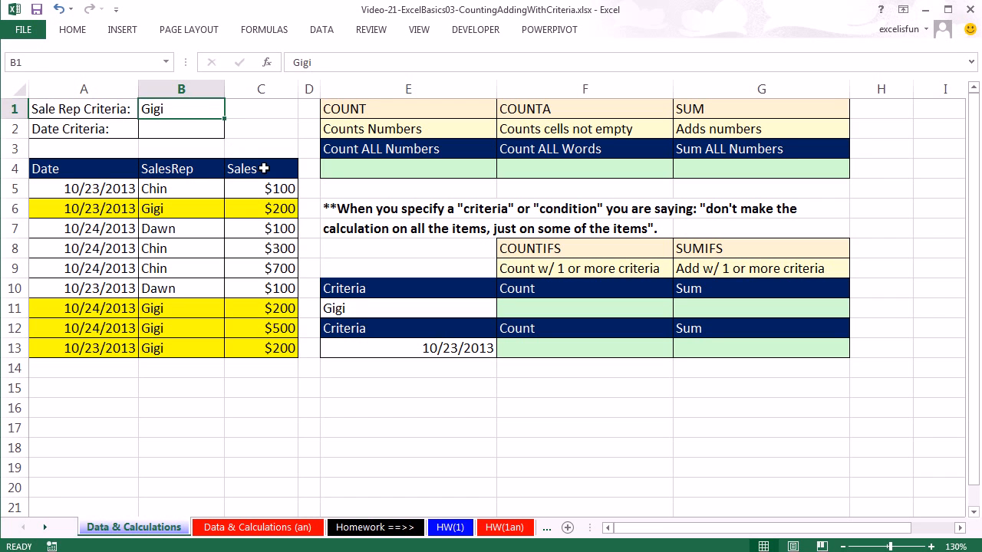
Step: Enter a COUNT formula in E4 that covers the SalesRep range B5:B13
left_click_drag(257, 188, 272, 347)
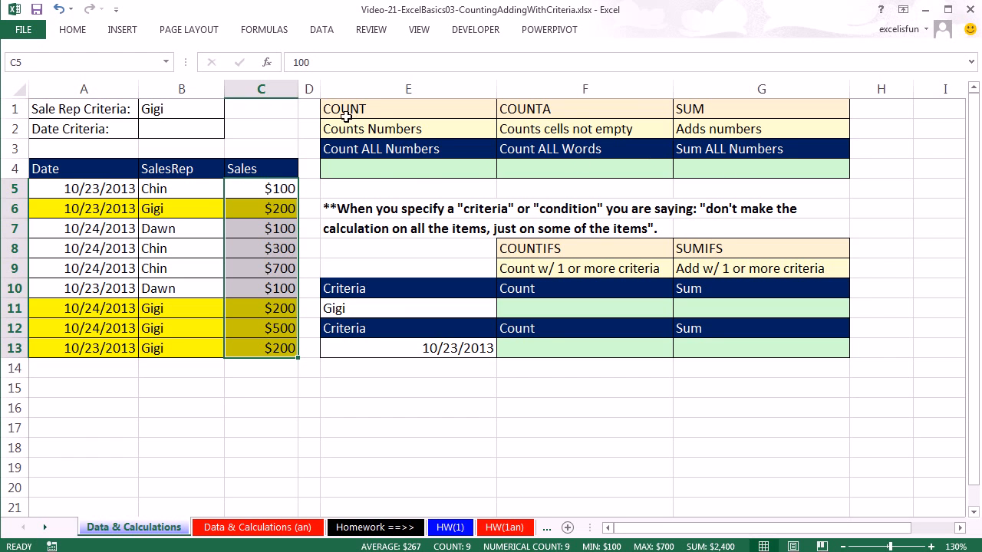
left_click(378, 171)
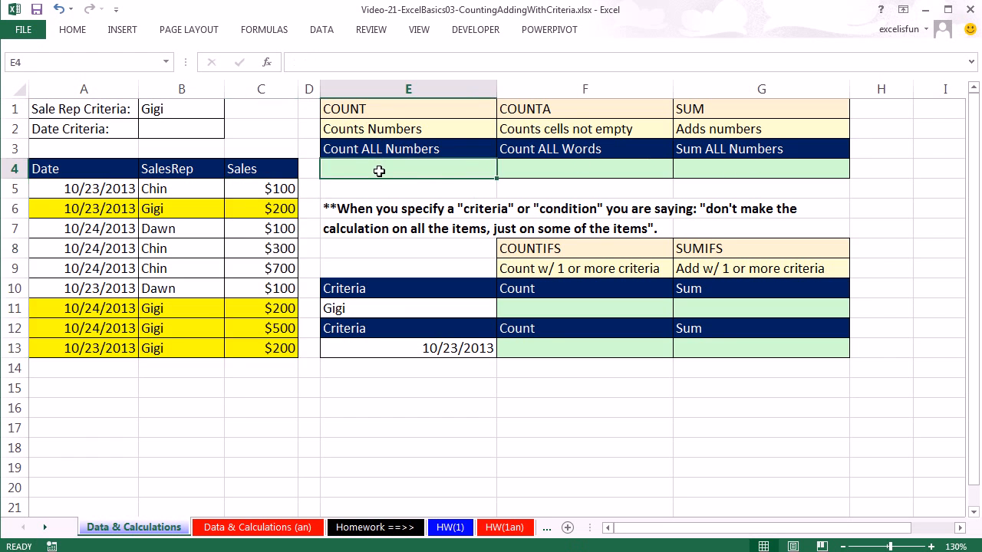
type("=coun")
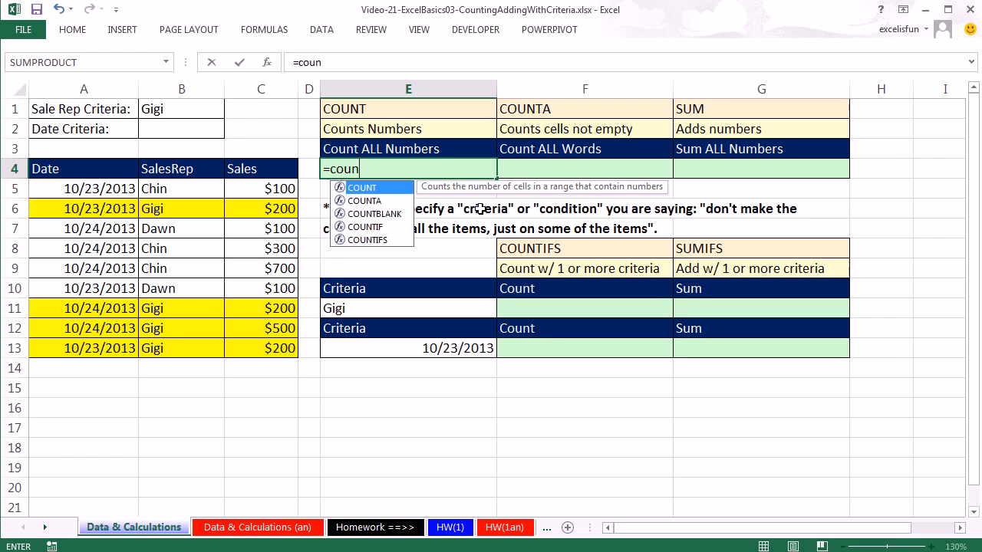
key("Tab")
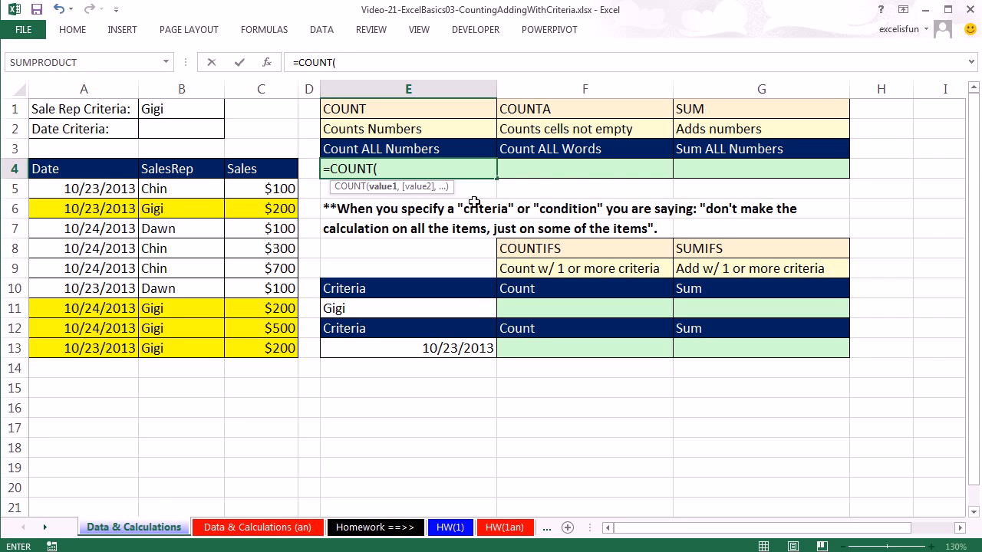
left_click_drag(175, 193, 183, 343)
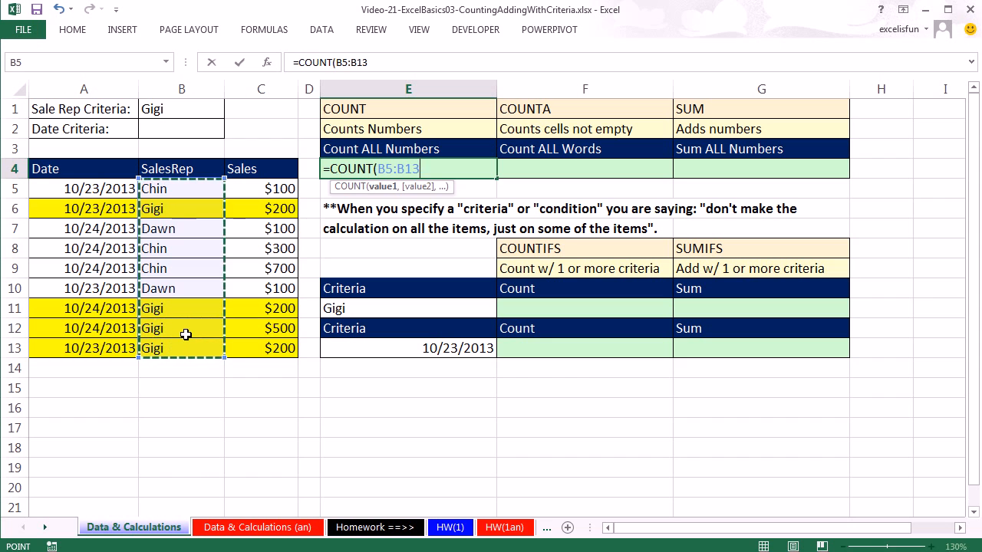
key("ctrl+Return")
Step: Replace the range in E4's COUNT formula with the Sales values C5:C13
key("F2")
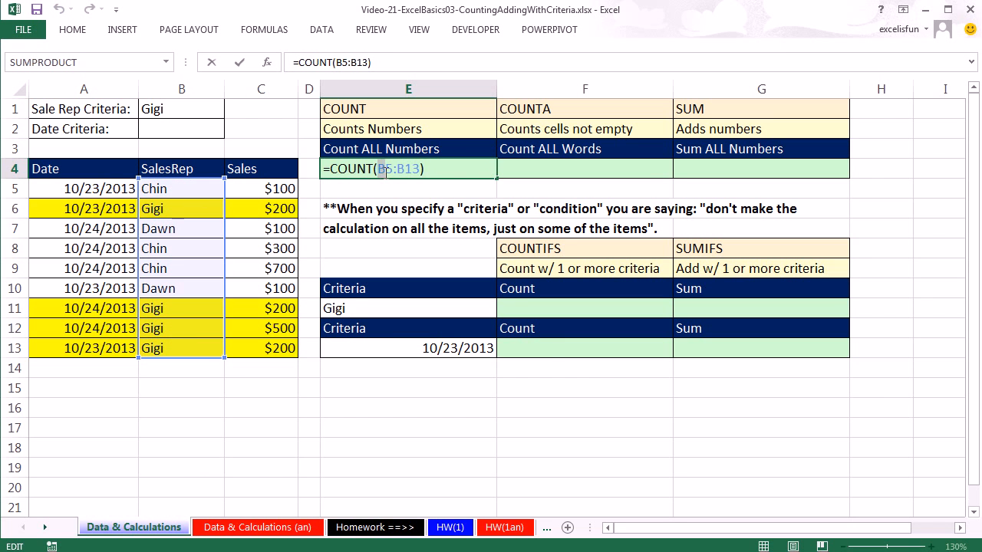
left_click_drag(379, 169, 482, 179)
left_click_drag(252, 188, 273, 349)
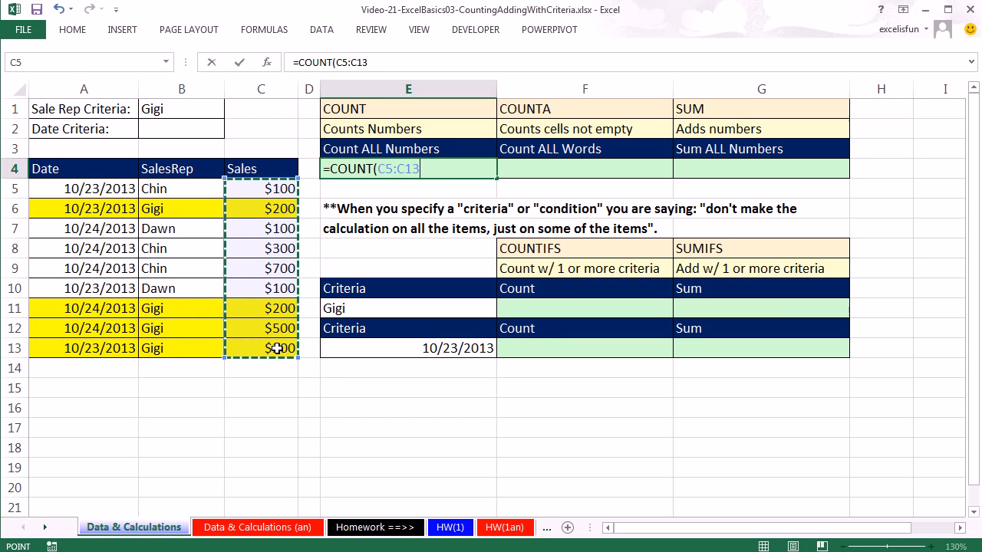
key("Tab")
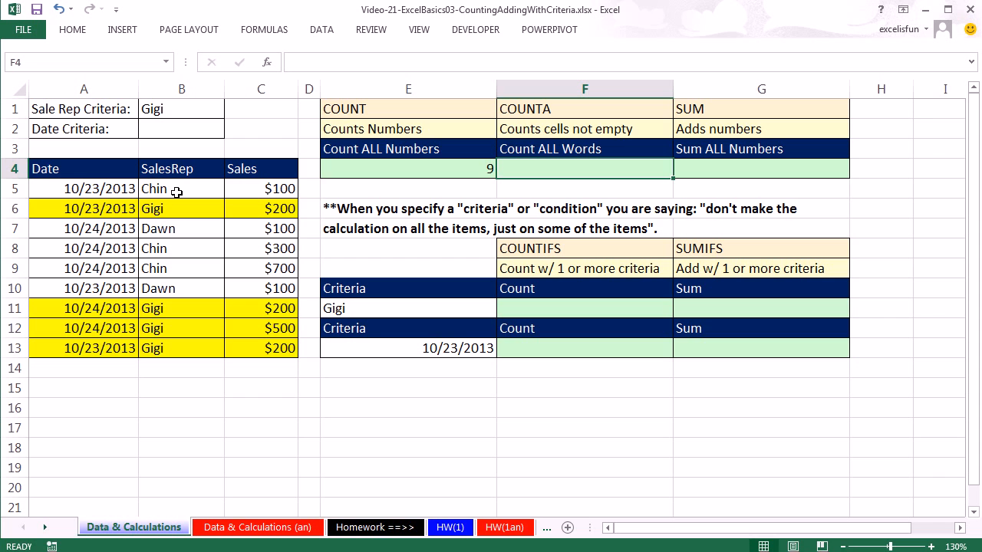
Step: Count all the SalesRep words in F4 with a COUNTA formula over B5:B13
left_click_drag(237, 192, 260, 348)
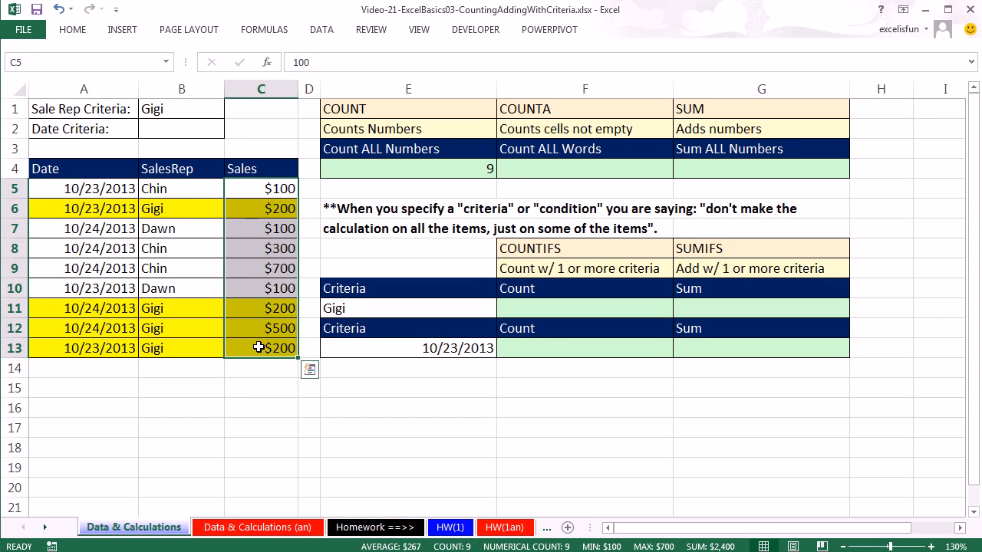
left_click(562, 165)
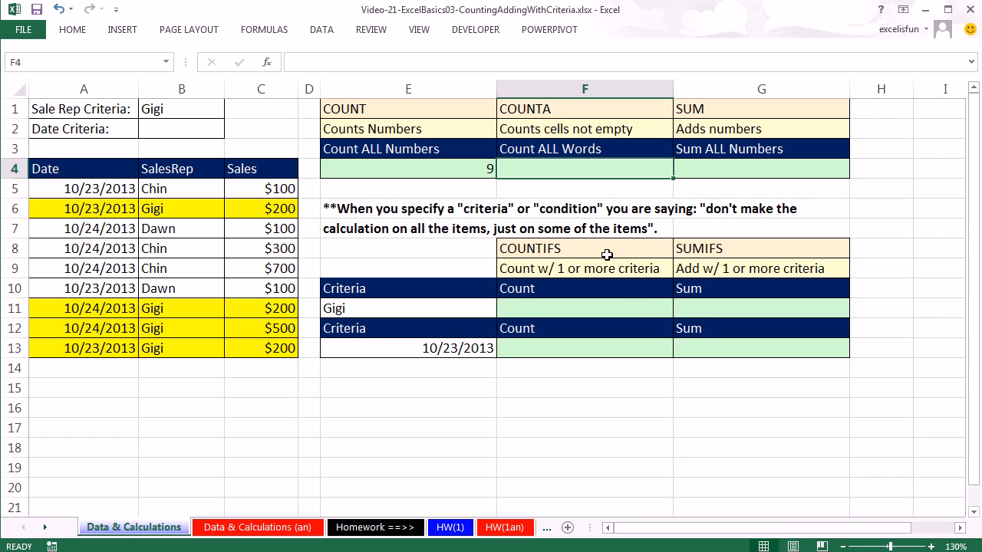
type("=counta")
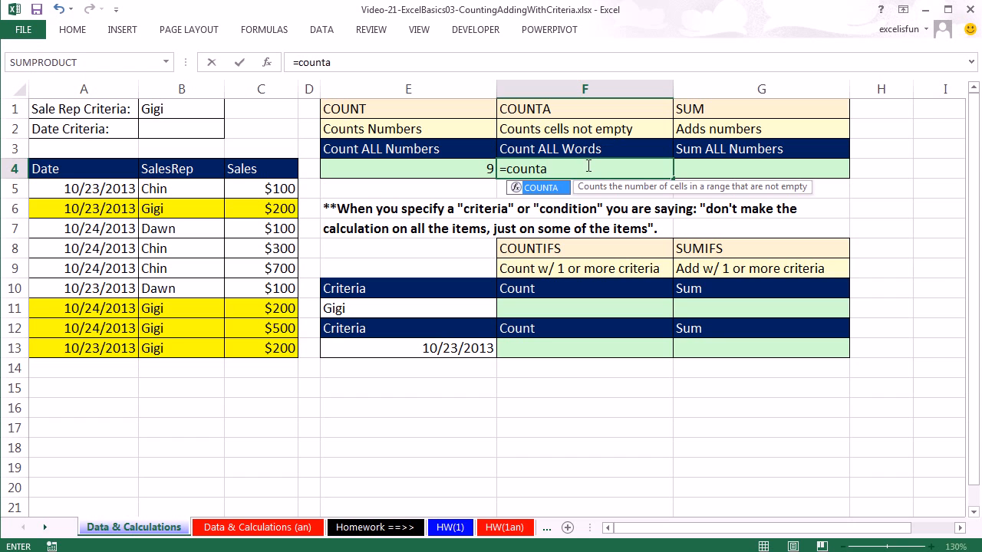
key("Tab")
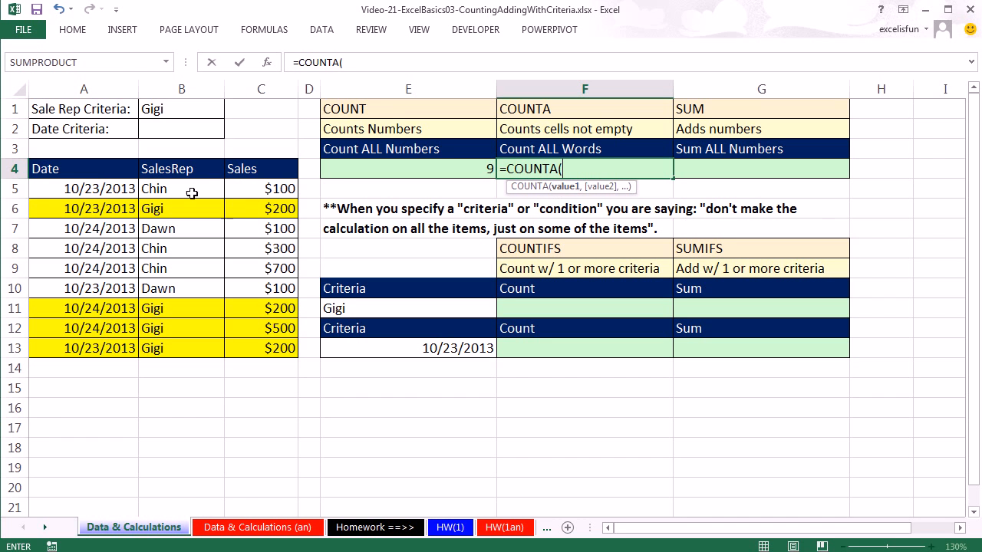
left_click_drag(154, 186, 166, 347)
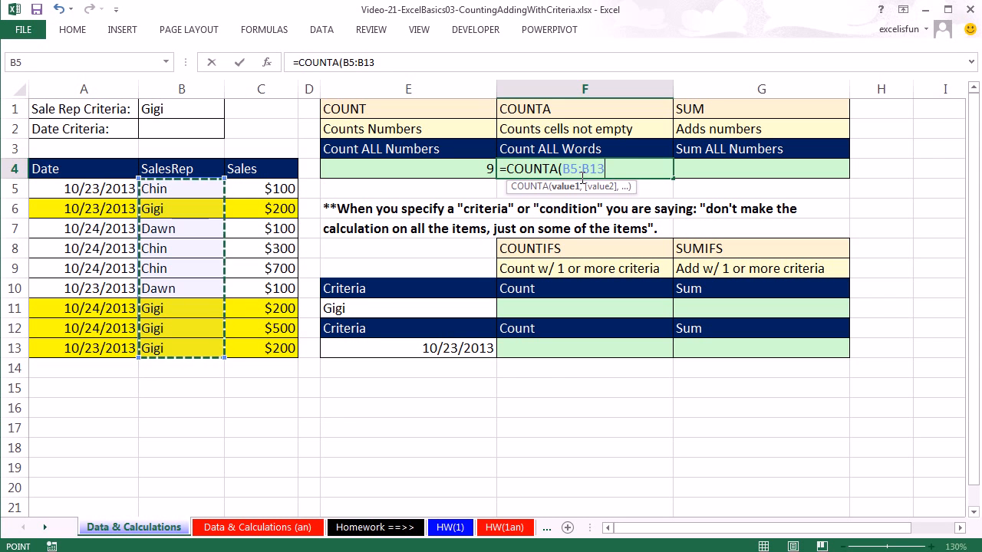
key("ctrl+Return")
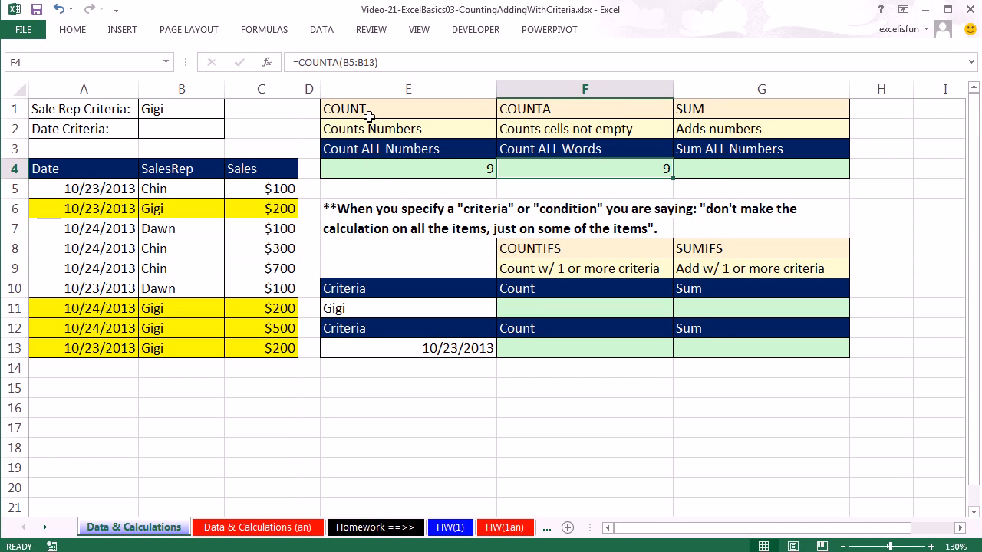
Step: Enter a SUM formula in G4 that covers the SalesRep range B5:B13
left_click(707, 170)
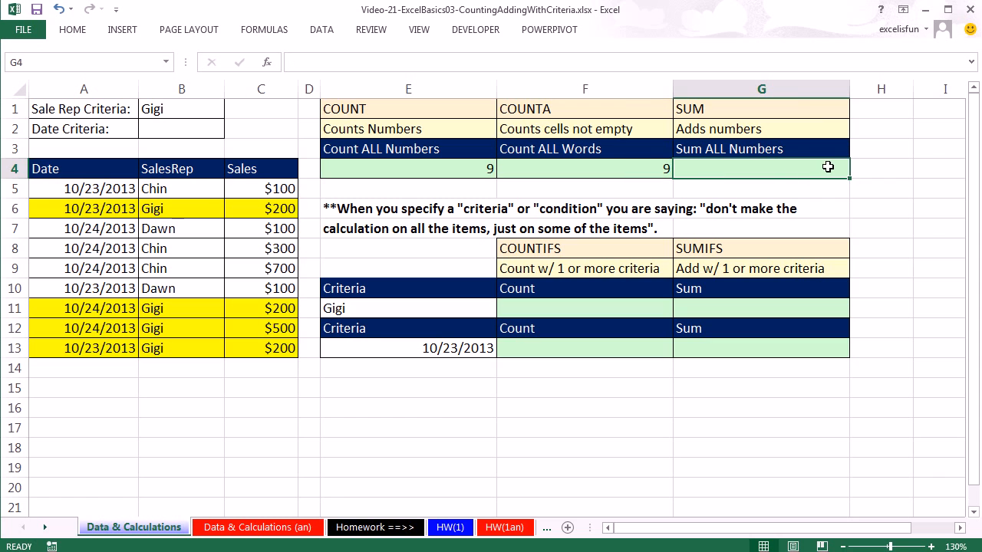
type("=sum(")
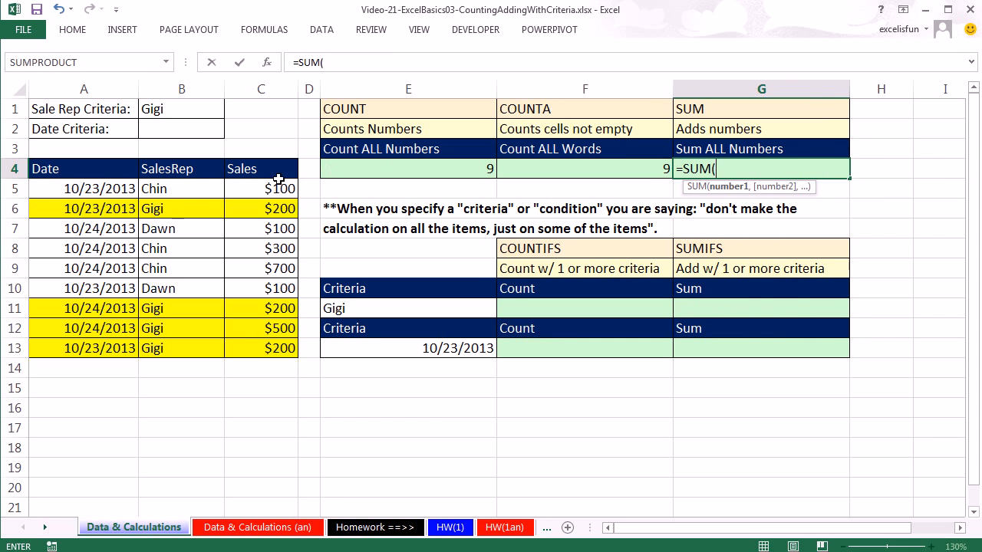
left_click_drag(164, 189, 164, 351)
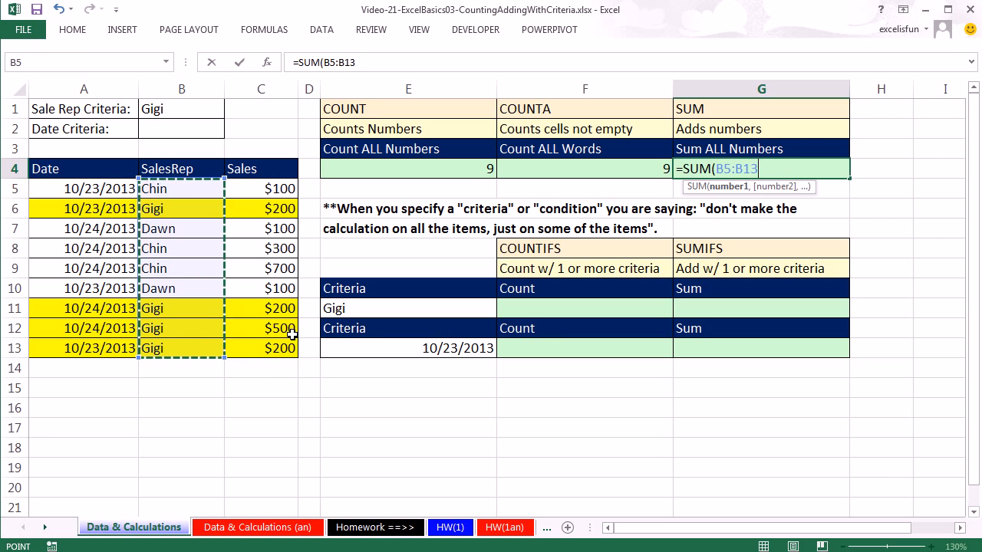
key("ctrl+Return")
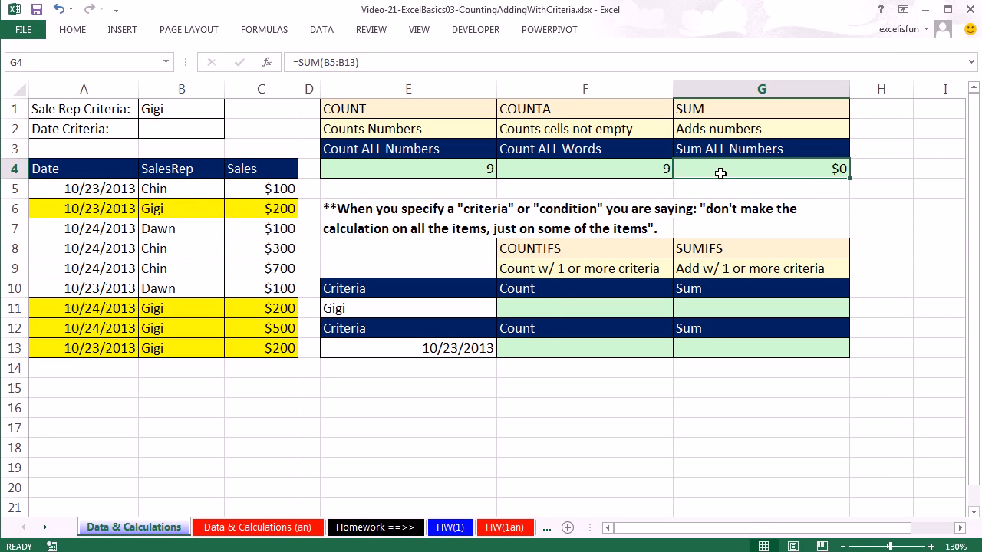
Step: Change the range in G4's SUM formula to the Sales values C5:C13
key("F2")
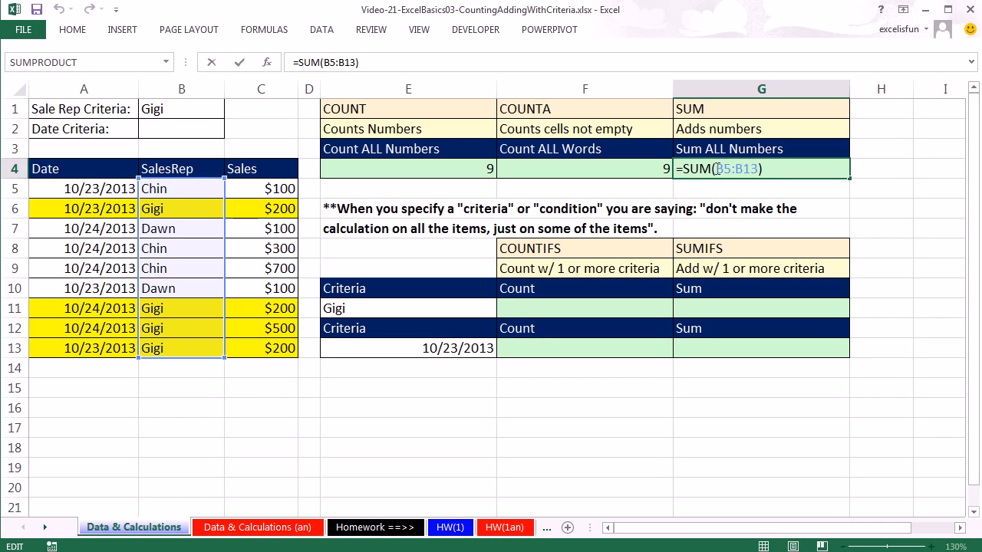
left_click_drag(719, 169, 761, 169)
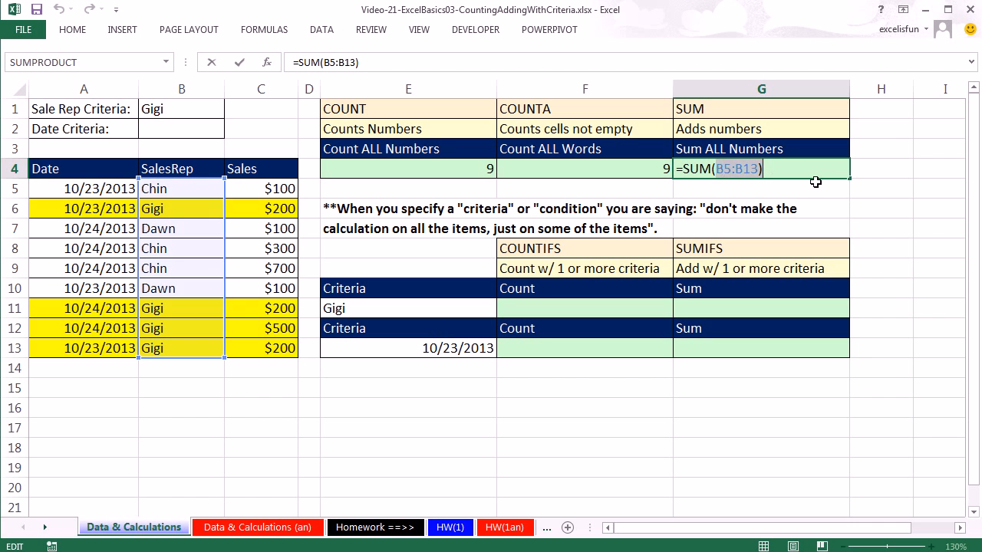
key("Delete")
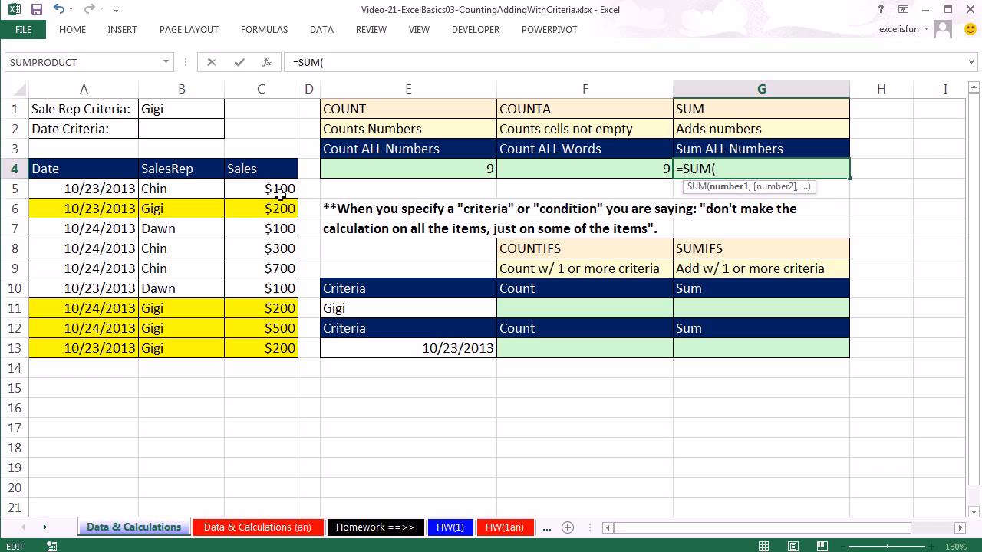
left_click_drag(258, 186, 266, 353)
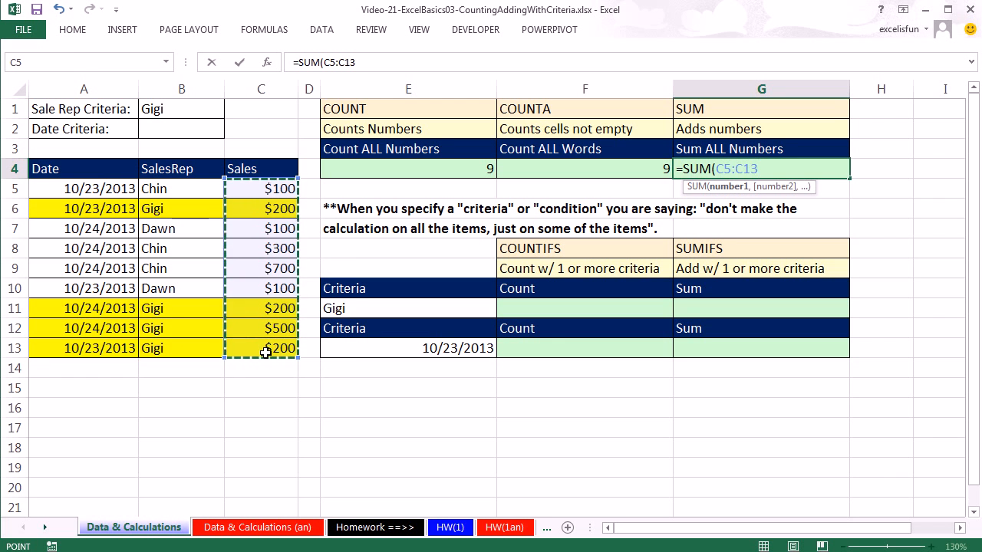
key("ctrl+Return")
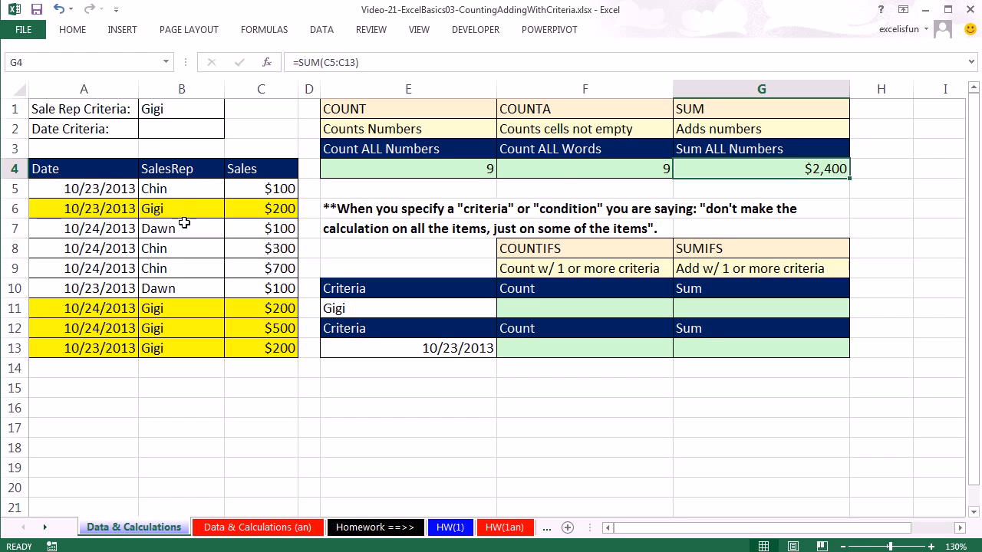
Step: Count the sales rep's records in F11 with a COUNTIFS formula over B5:B13, using E11 as the criteria
left_click_drag(181, 189, 182, 348)
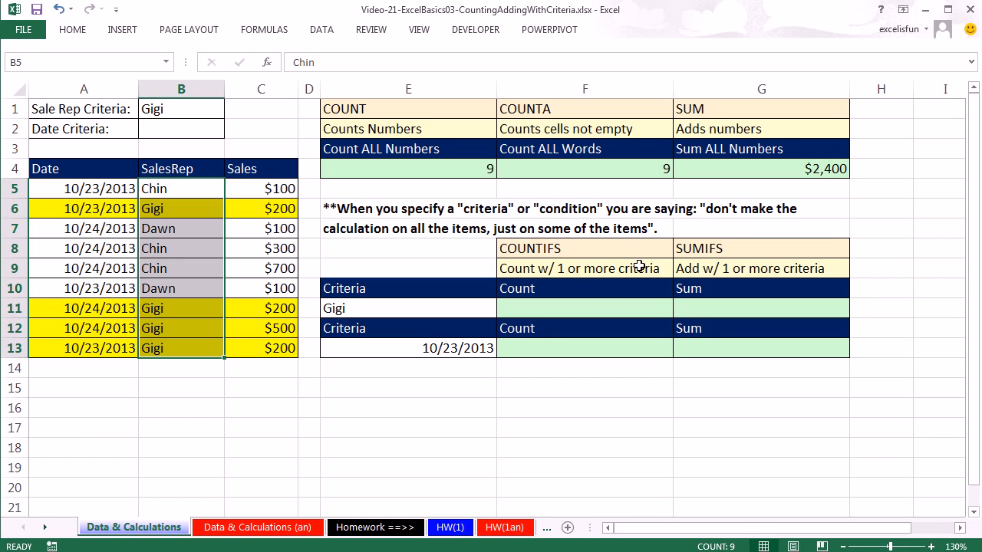
left_click(531, 306)
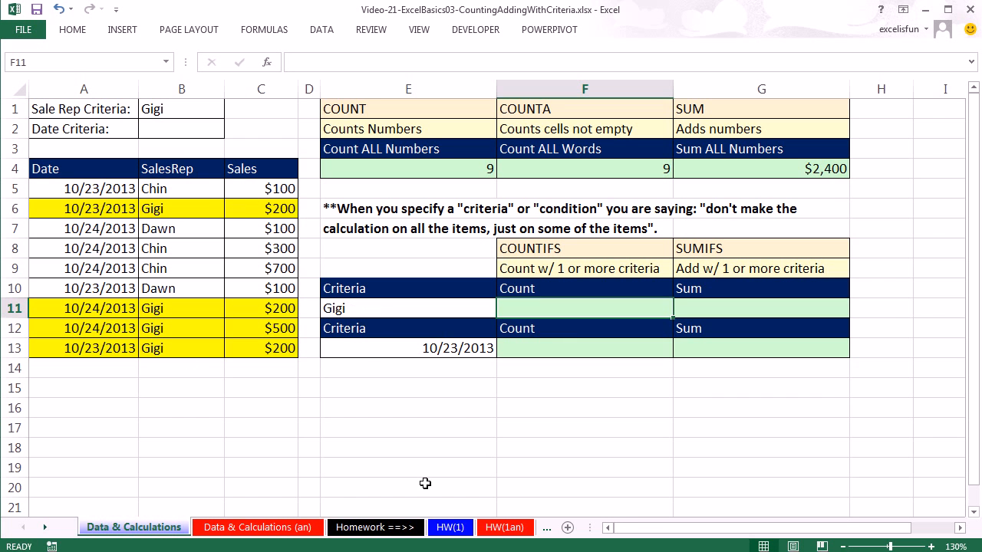
type("=cou")
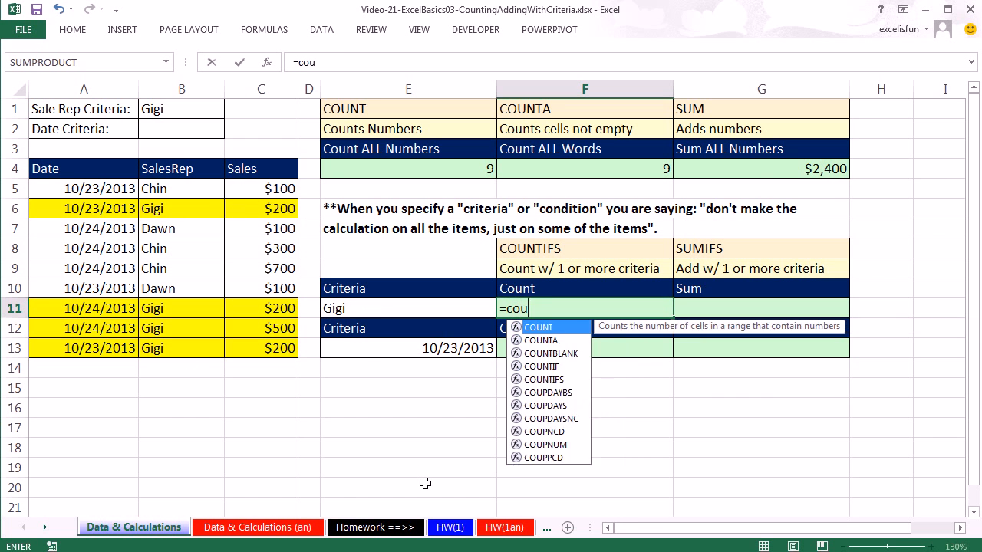
type("ntif")
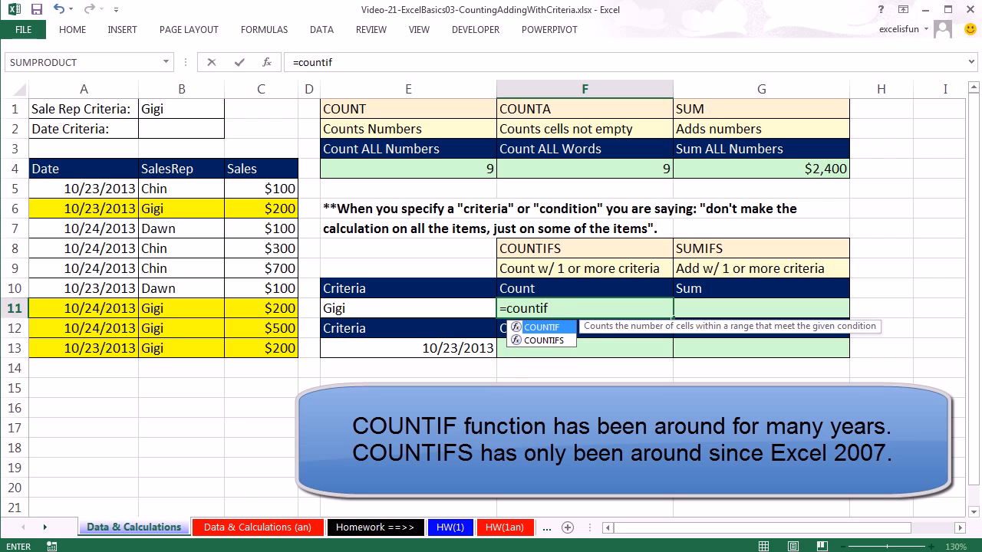
left_click(547, 340)
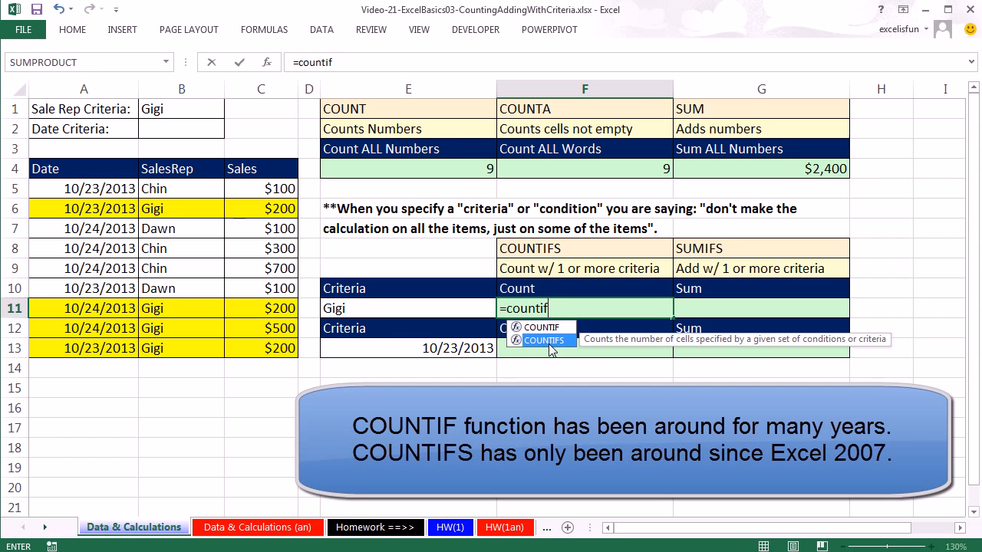
double_click(549, 342)
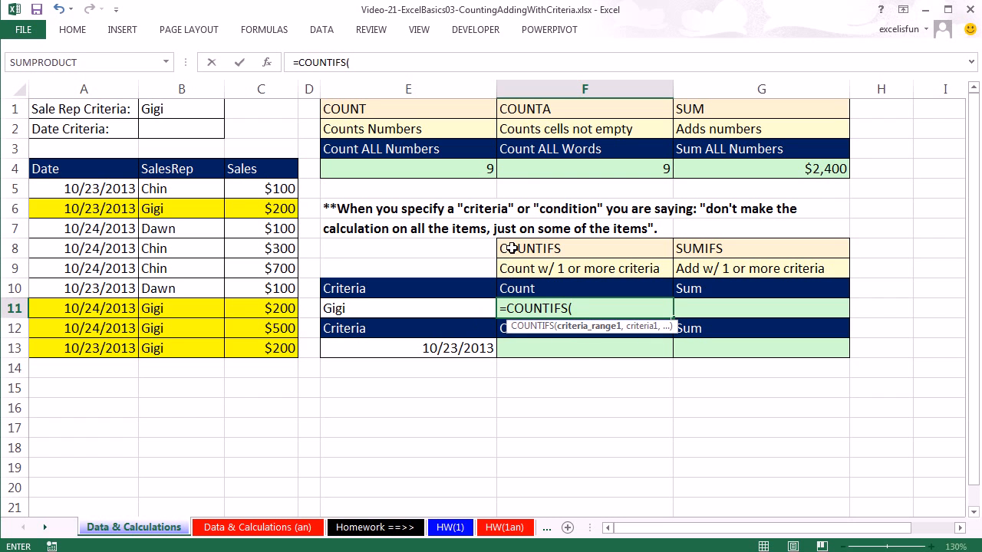
left_click_drag(177, 190, 202, 356)
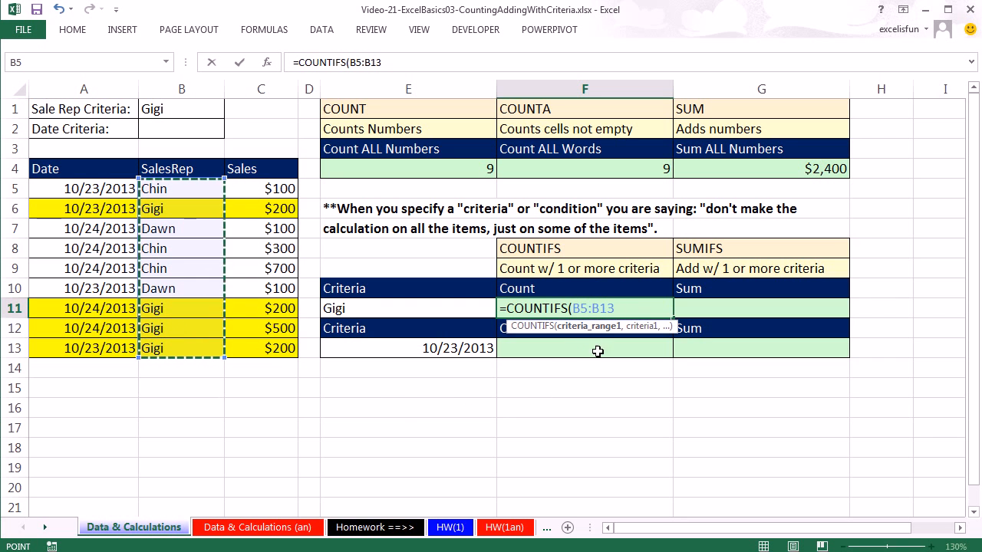
type(",")
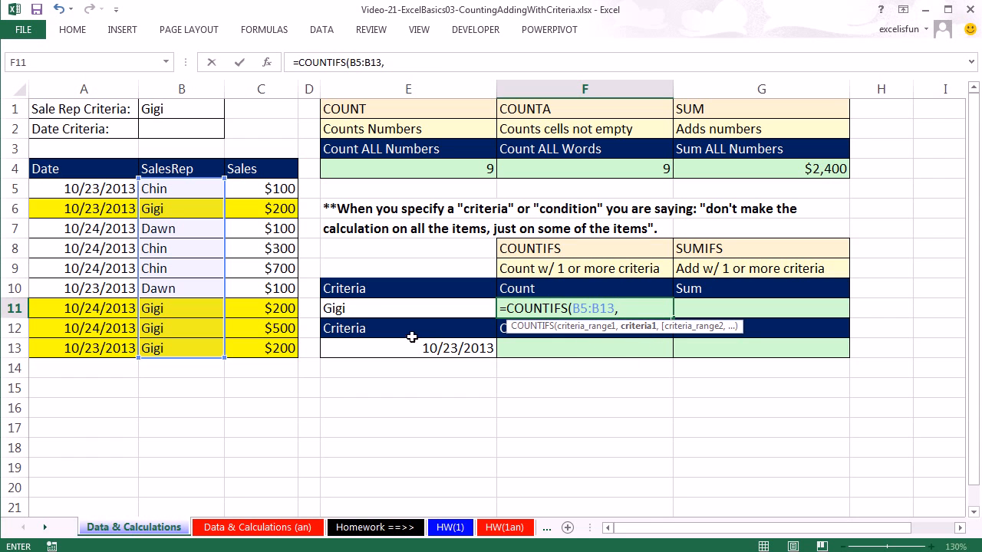
left_click(343, 308)
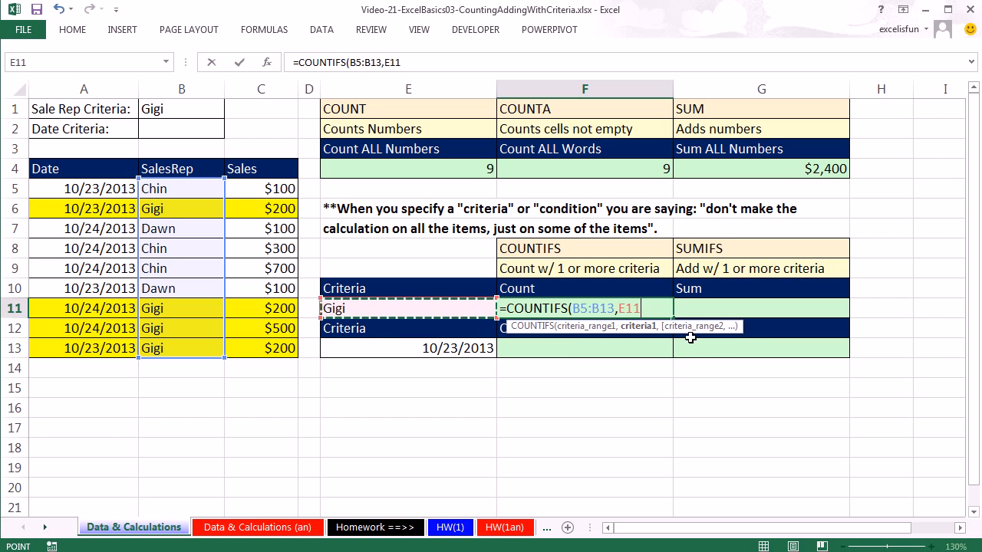
key("ctrl+Return")
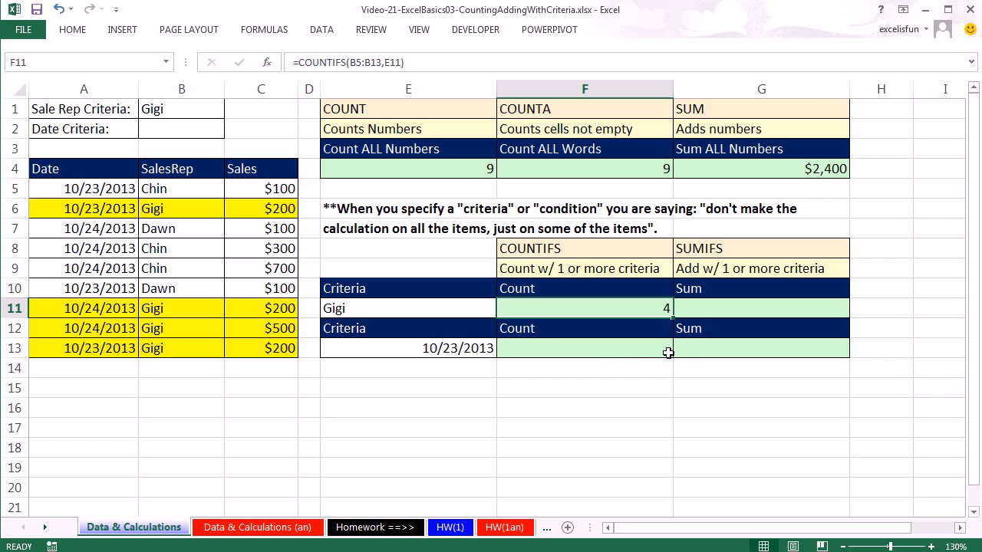
Step: Count all the dates in F13 with a COUNT formula over A5:A13
left_click(557, 350)
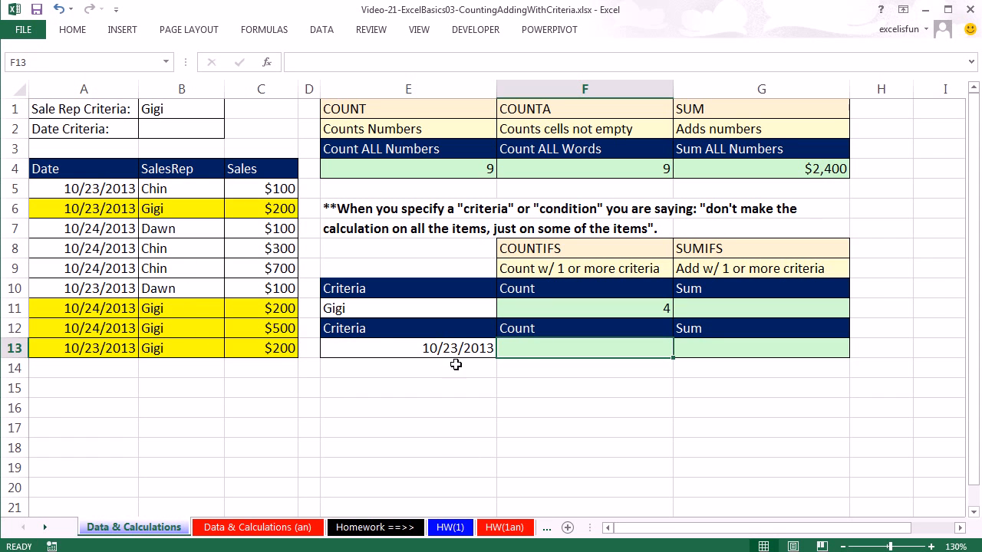
type("=count")
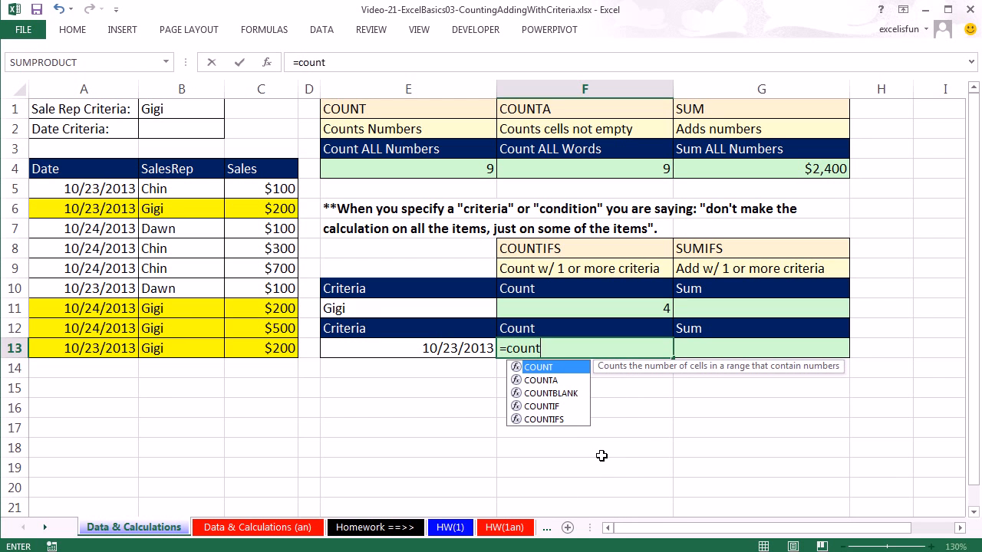
key("Tab")
left_click_drag(110, 188, 112, 348)
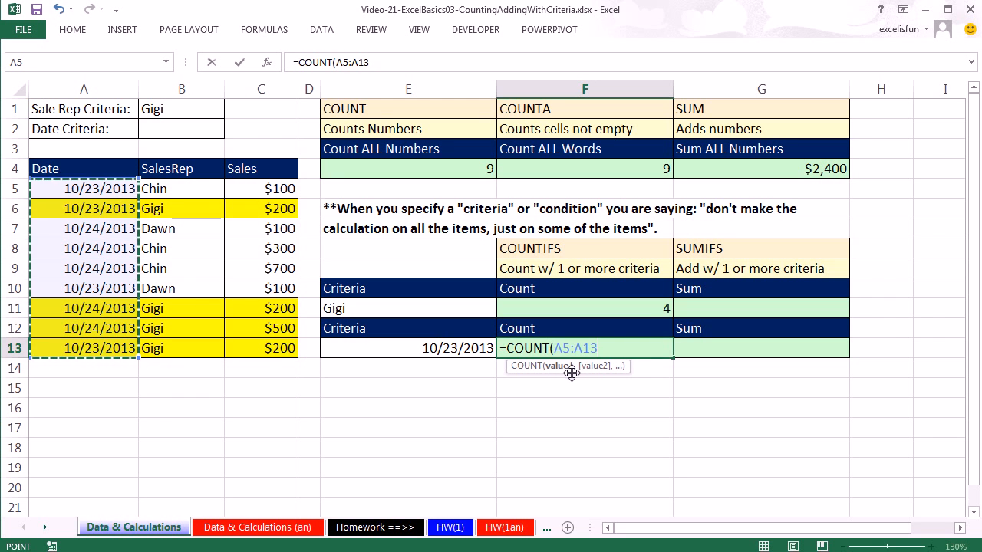
key("ctrl+Return")
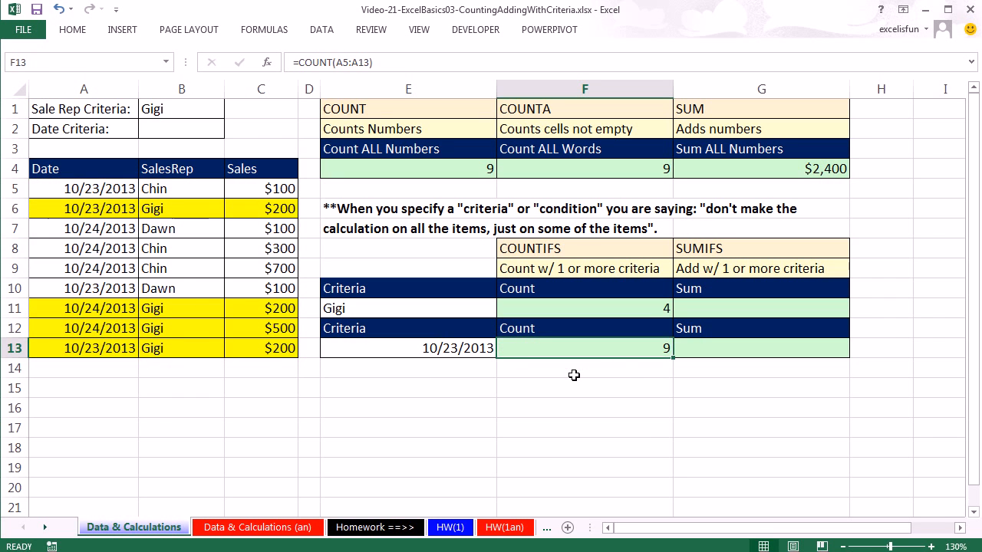
Step: Replace F13's formula with a COUNTIFS formula over the dates A5:A13, using E13 as the criteria
type("=count")
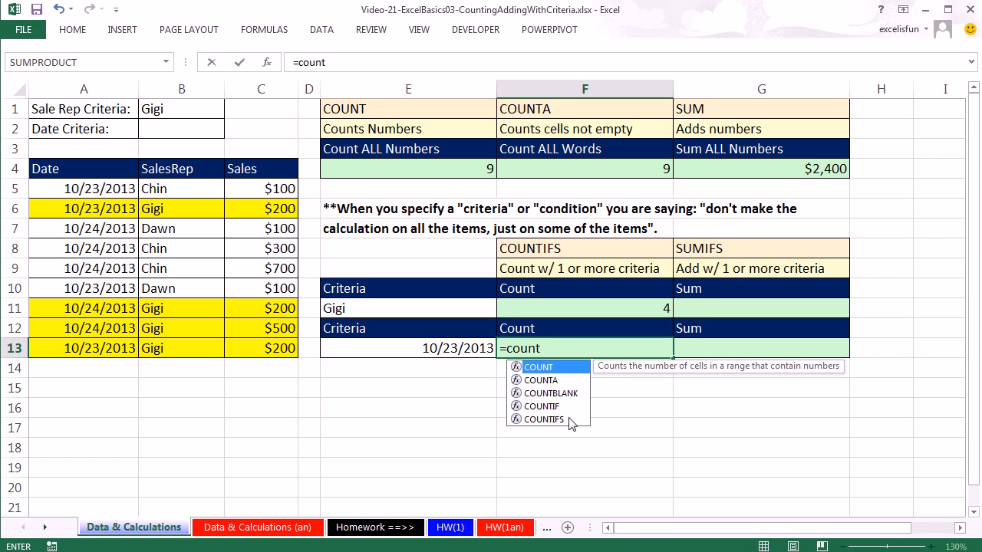
double_click(542, 421)
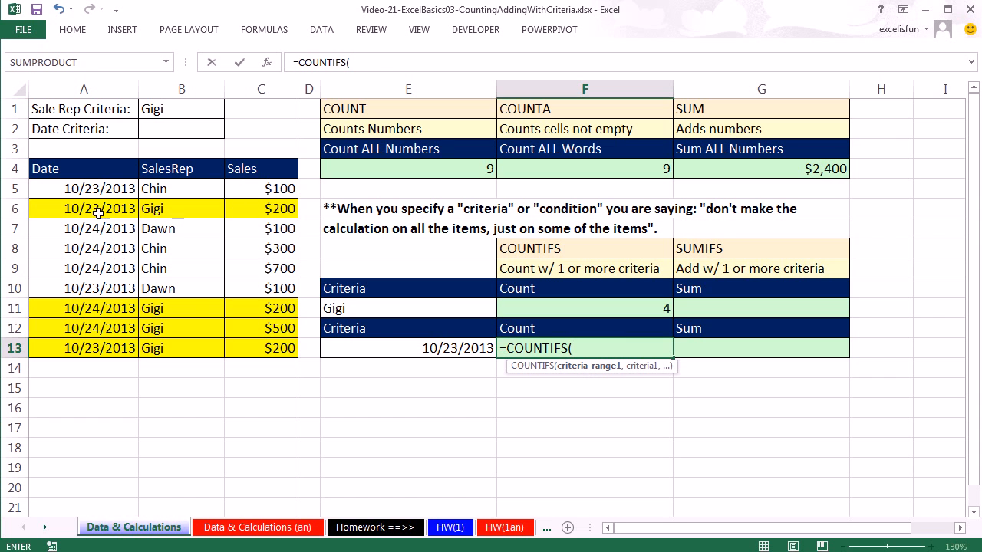
left_click_drag(97, 188, 97, 348)
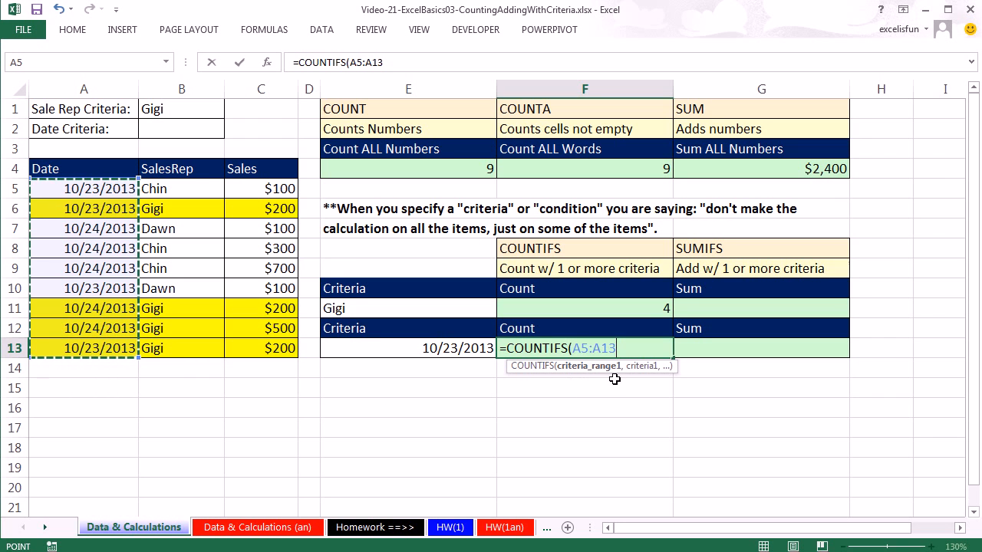
type(",")
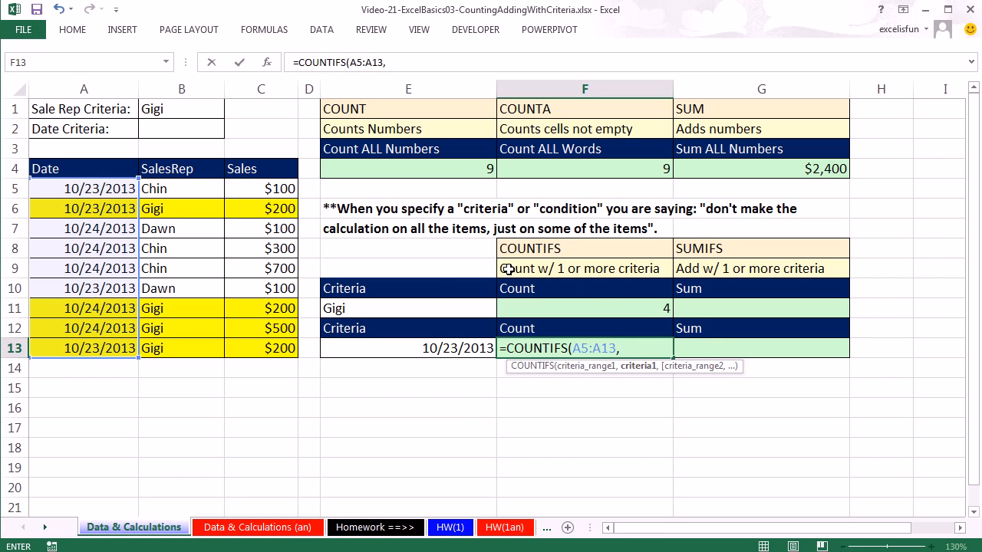
left_click(427, 350)
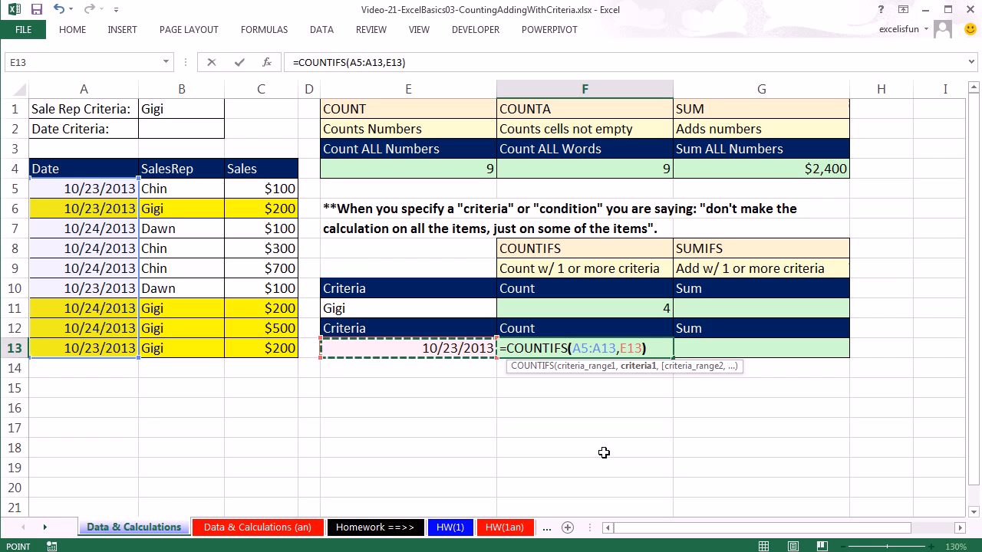
type(")")
key("ctrl+Return")
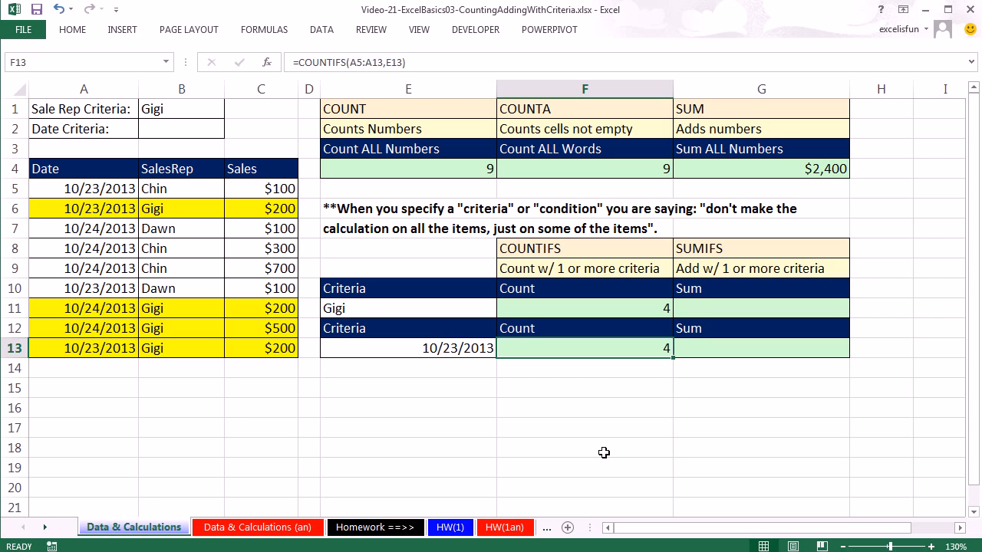
Step: Clear the sales rep criteria in B1 and enter 10/23/2013 as the date criteria in B2
left_click(169, 103)
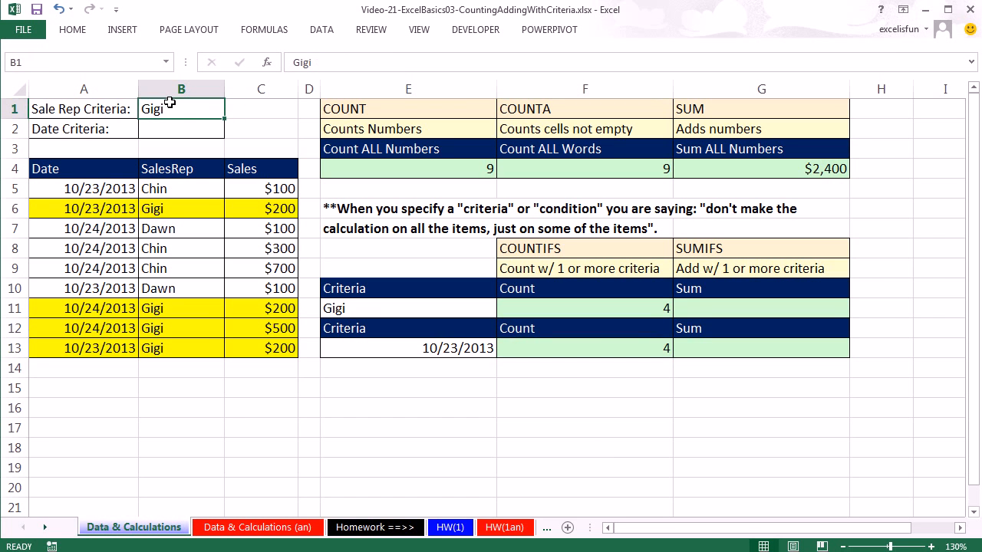
key("Delete")
left_click(175, 125)
type("10/23")
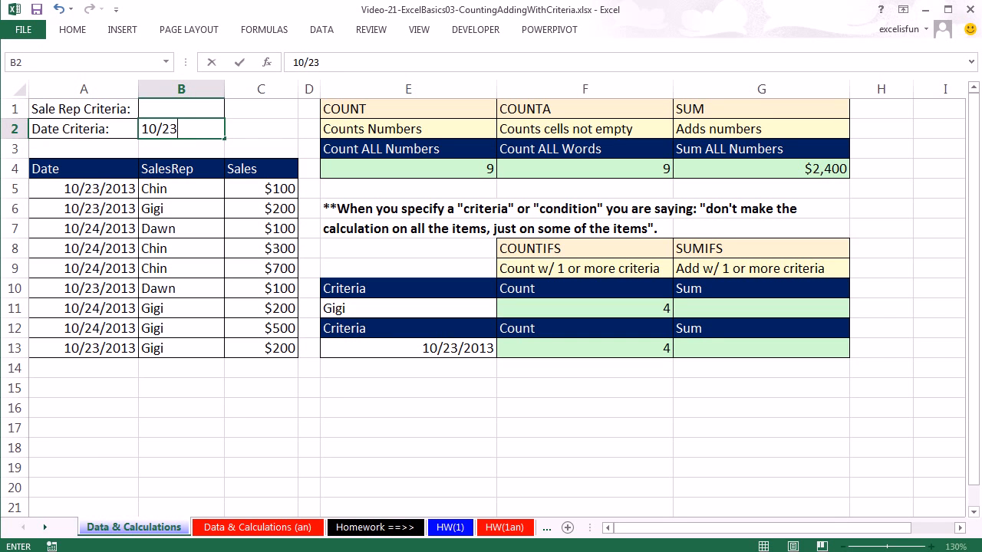
type("/2013")
key("ctrl+Return")
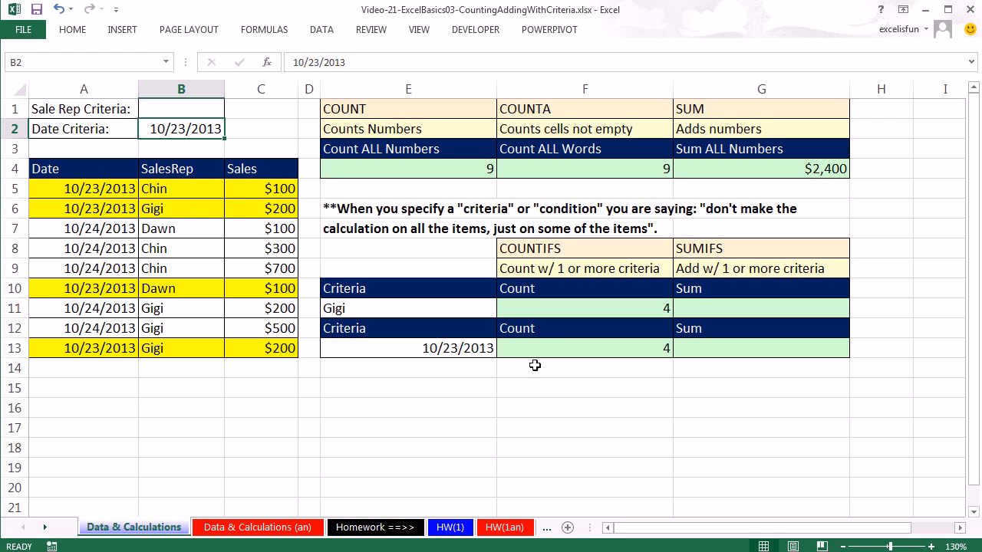
Step: Review the range and criteria references of the COUNTIFS formula in F13
left_click(557, 349)
double_click(556, 349)
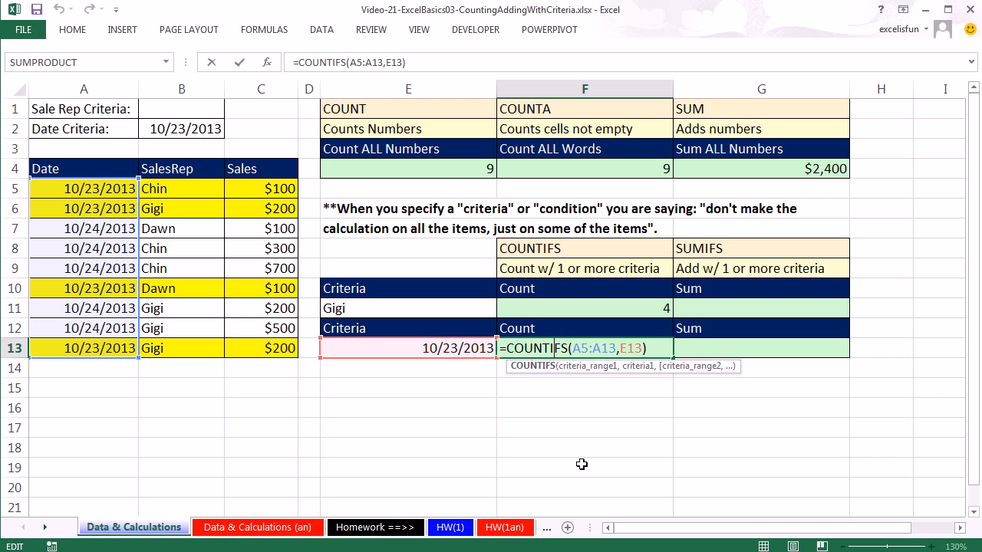
key("ctrl+Return")
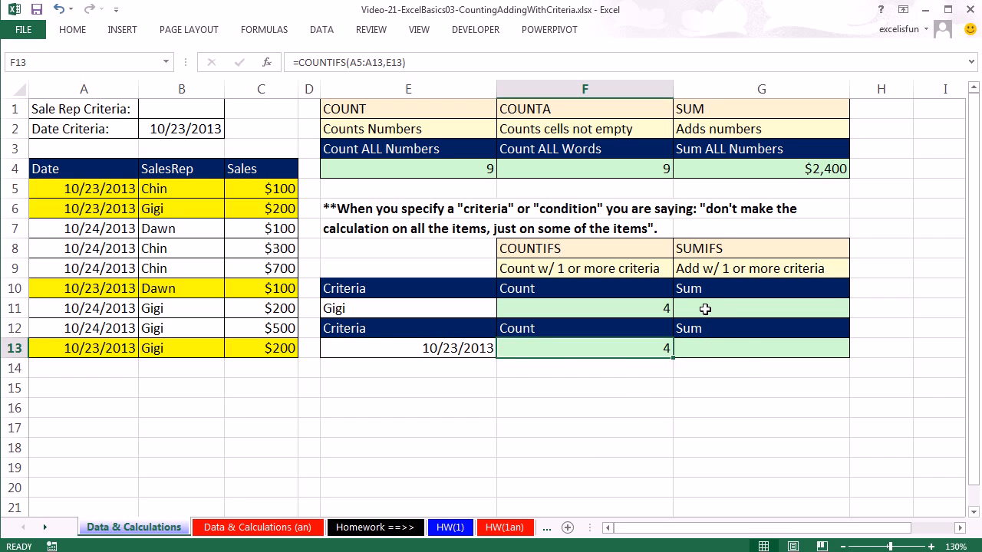
Step: Clear the date criteria in B2 and enter the sales rep's name from E11 as the criteria in B1
left_click(705, 309)
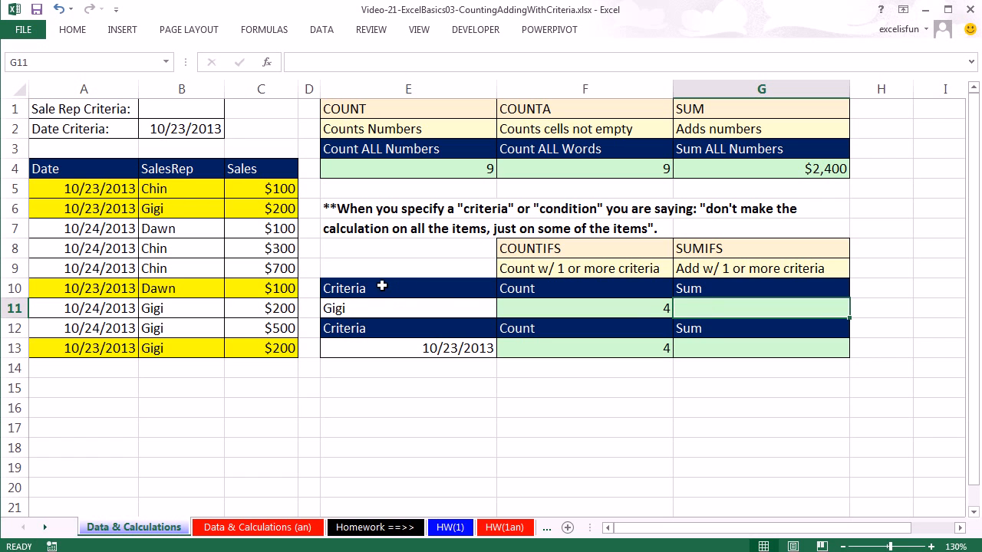
left_click(184, 108)
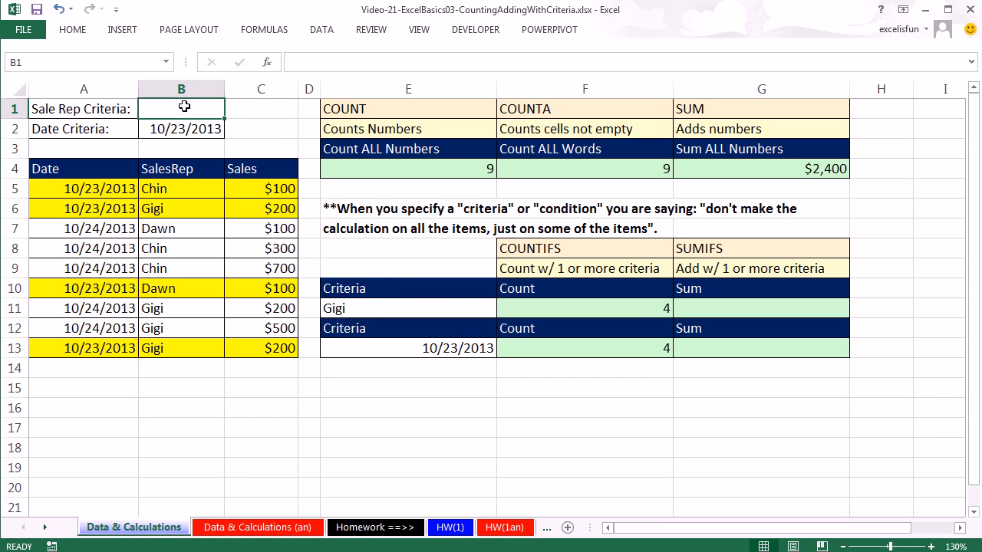
left_click(189, 121)
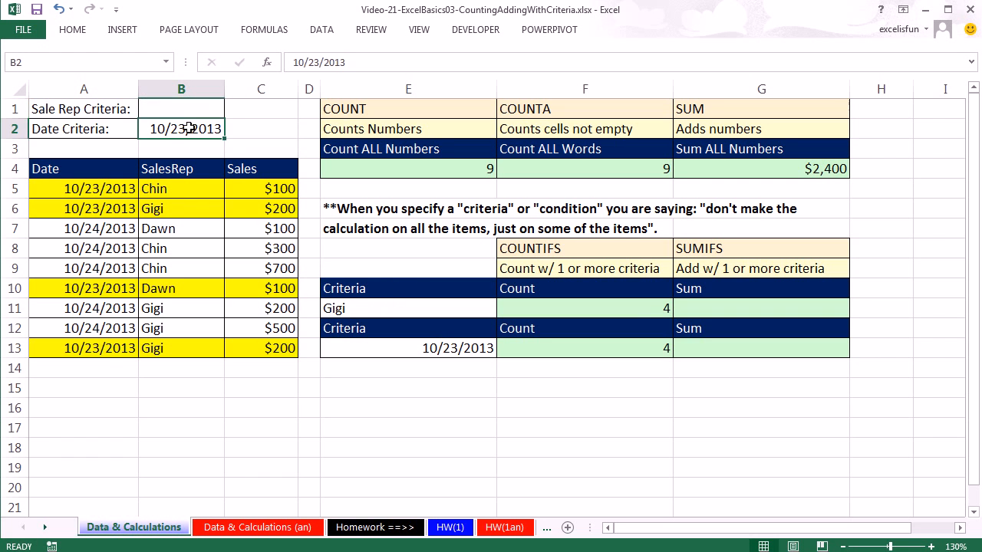
key("Delete")
left_click(188, 108)
type("Gig")
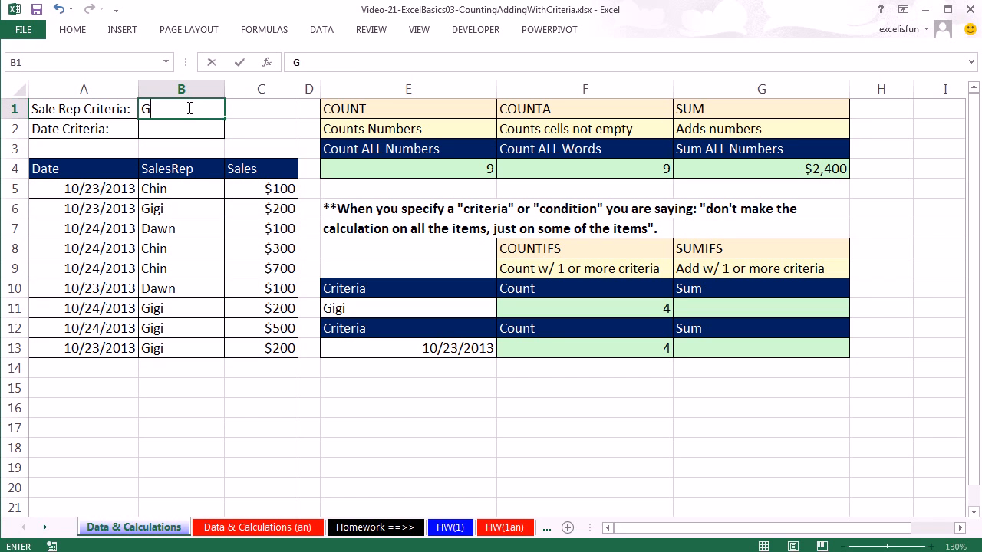
key("ctrl+Return")
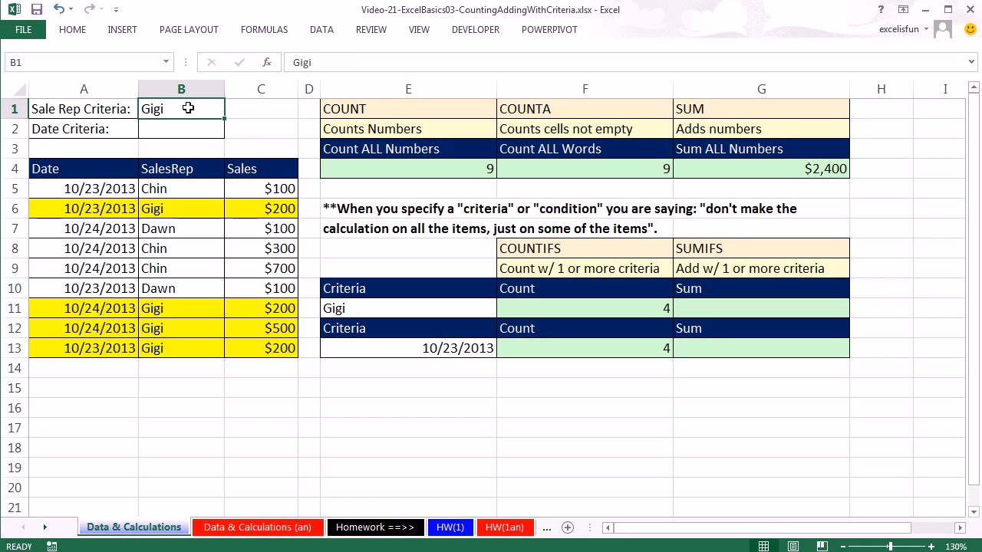
Step: Examine the sum of the highlighted sales in C6 and C11:C13, and of the whole Sales range C5:C13
left_click(261, 205)
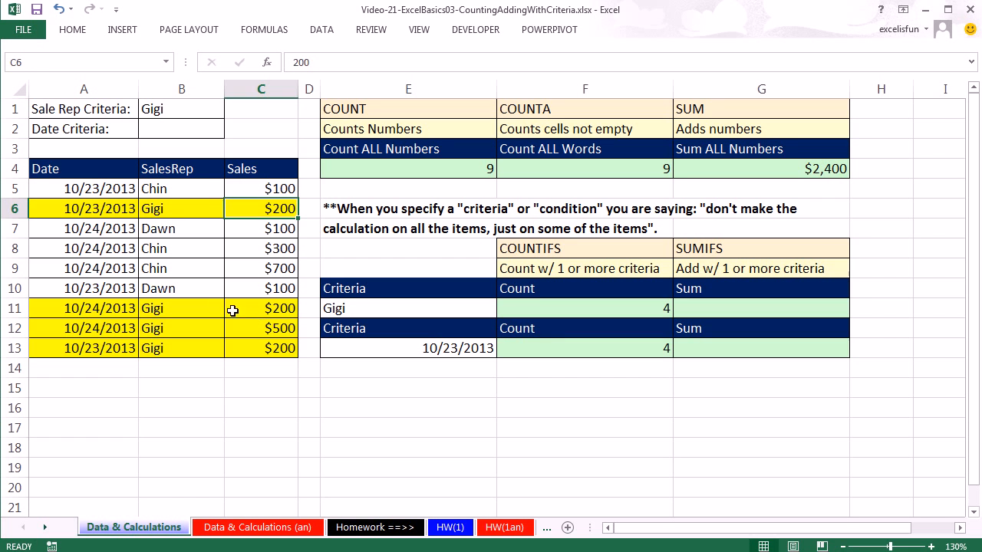
left_click_drag(241, 308, 250, 346)
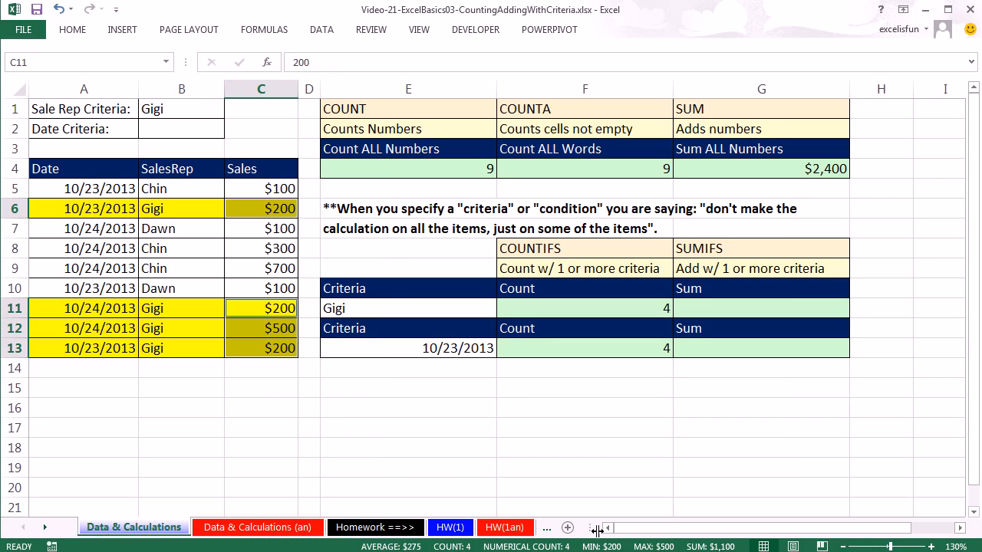
left_click_drag(252, 192, 265, 349)
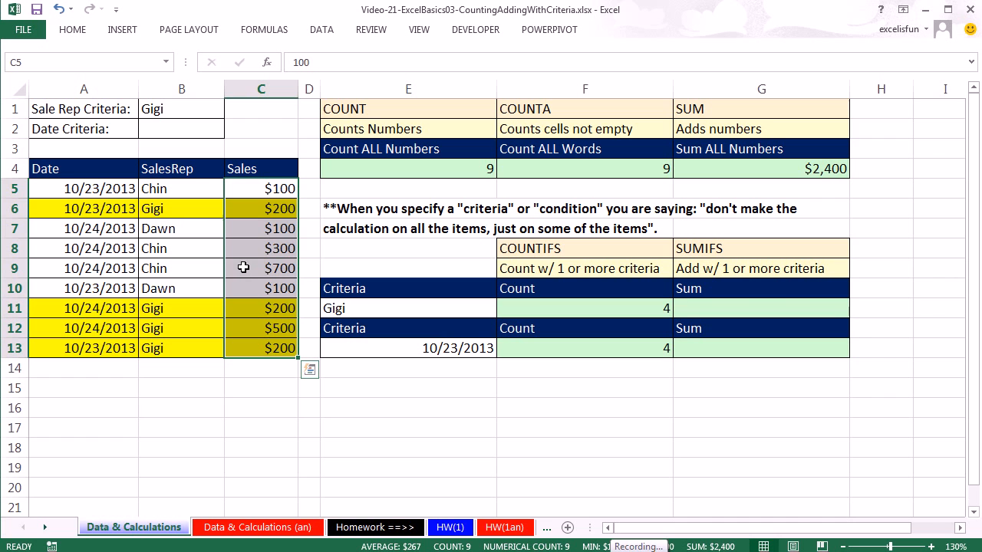
left_click(725, 307)
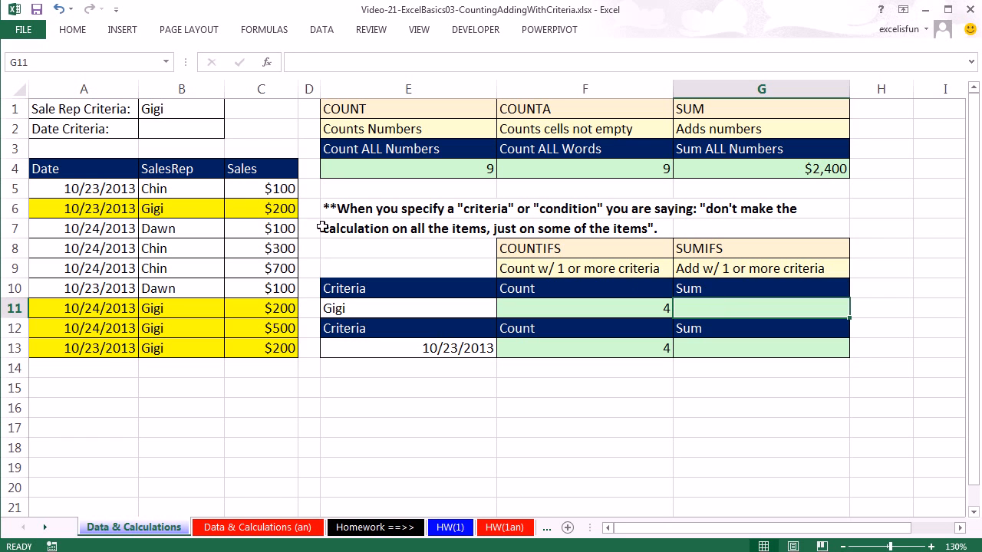
left_click_drag(263, 189, 265, 349)
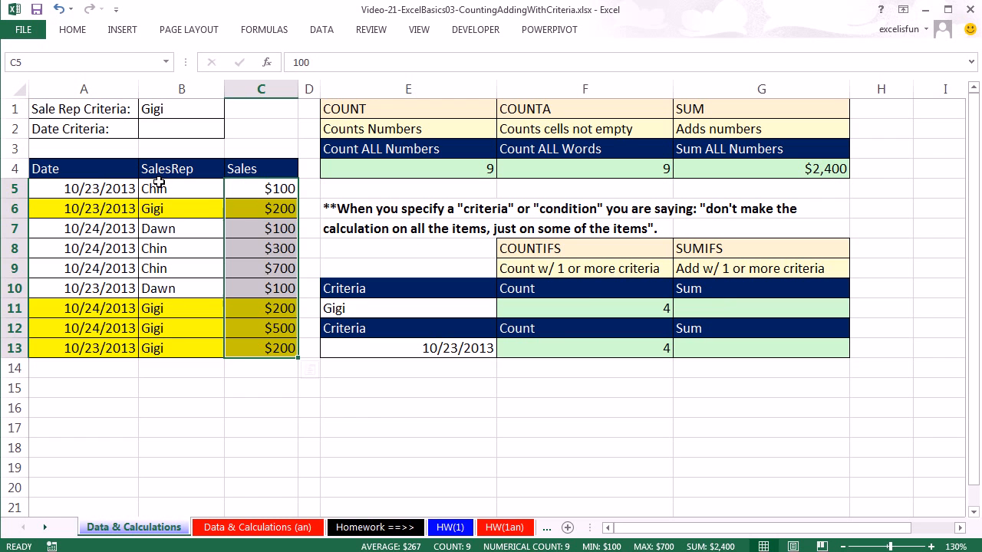
Step: Enter a SUMIFS formula in G11 that adds the sales in C5:C13 where the sales rep in B5:B13 matches E11
left_click_drag(156, 187, 150, 339)
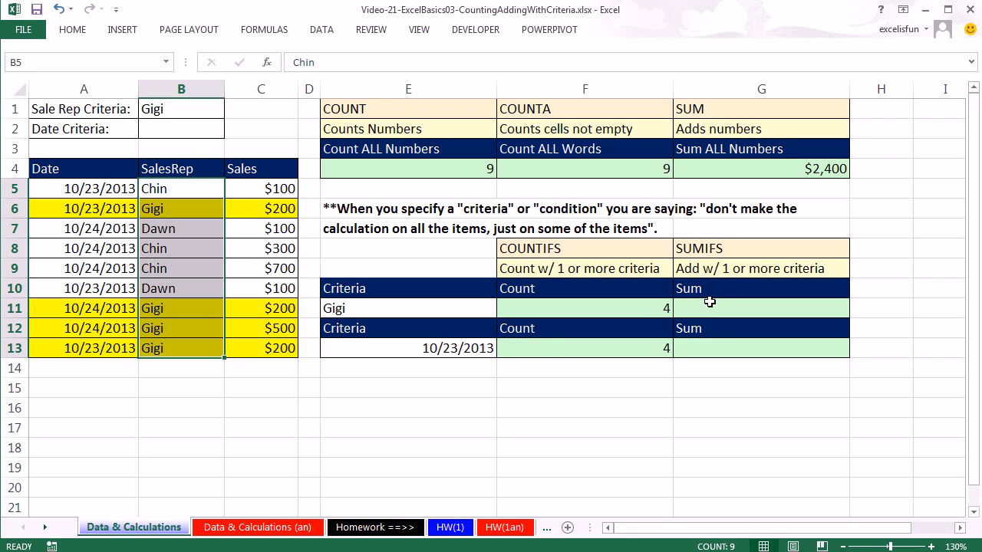
left_click(706, 303)
type("=sumif")
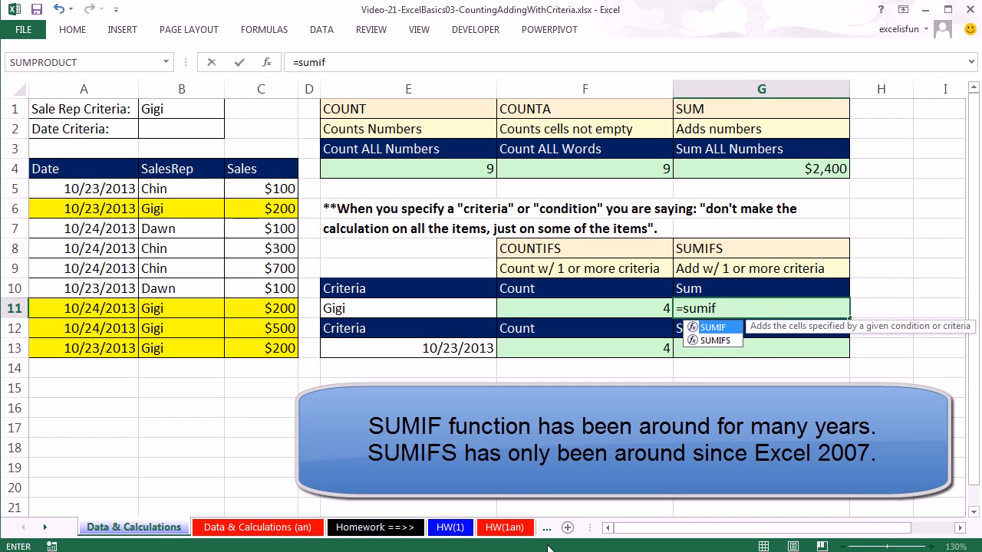
left_click(708, 341)
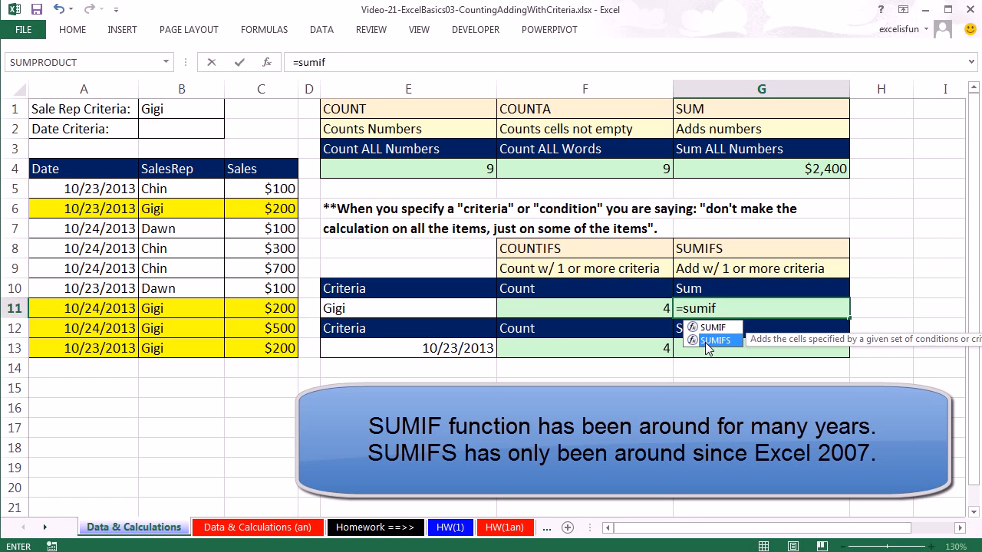
double_click(707, 341)
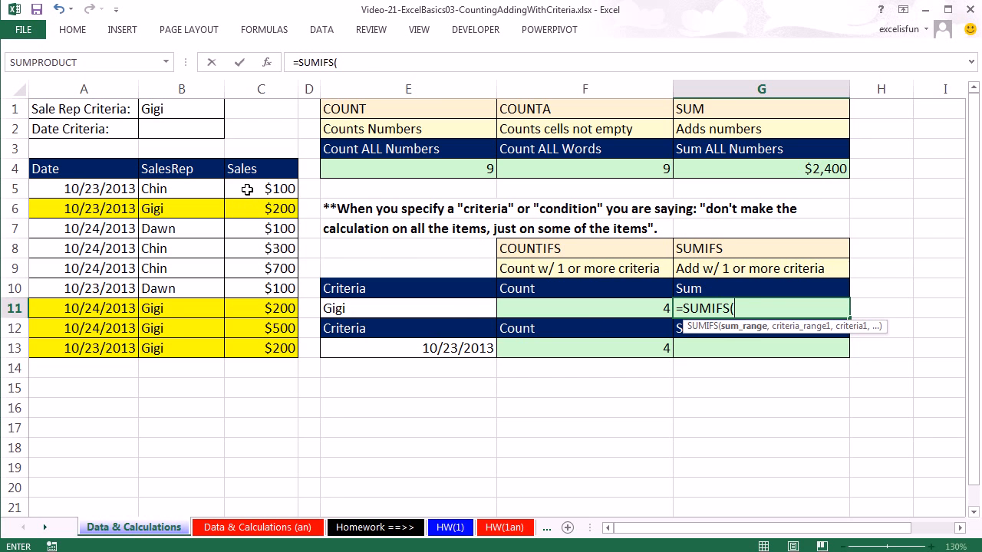
left_click_drag(247, 188, 268, 347)
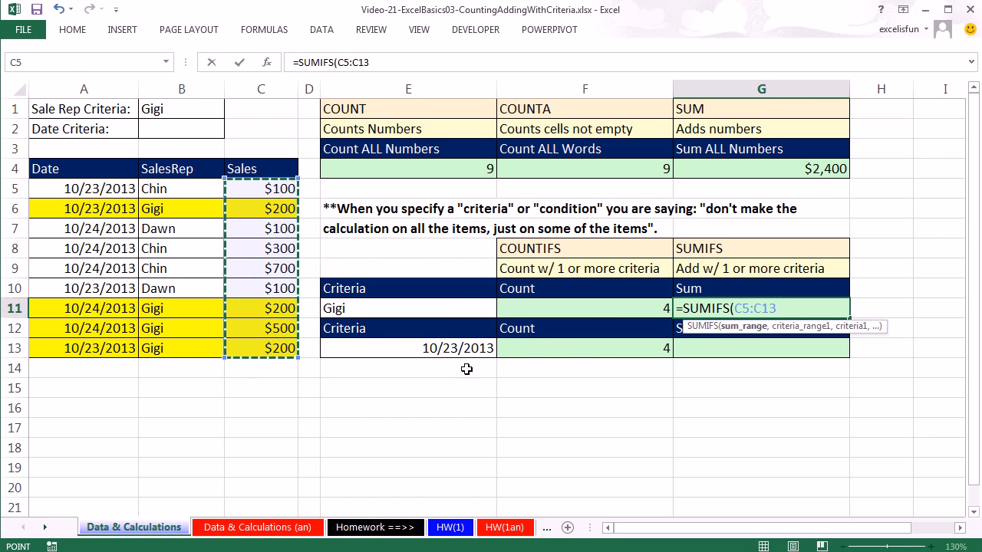
type(",")
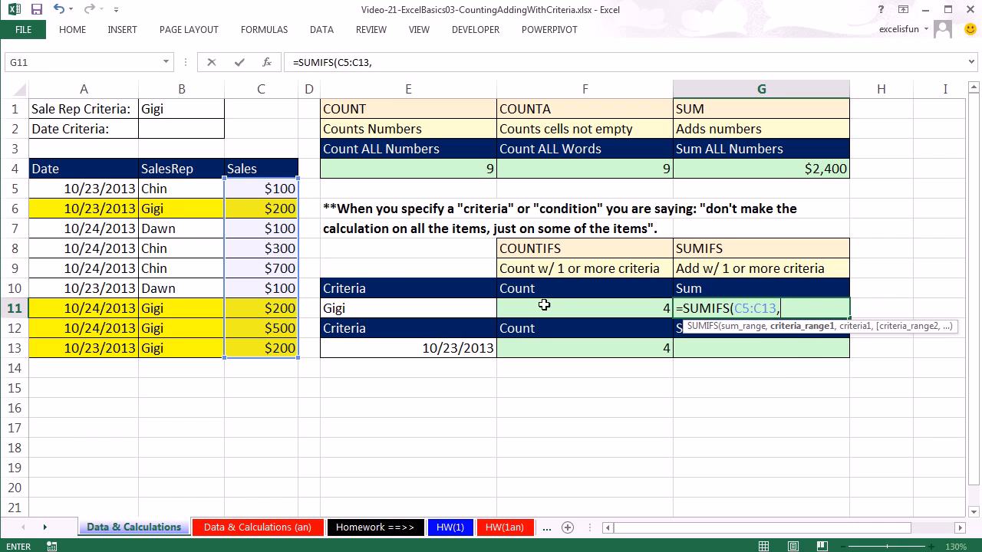
left_click_drag(154, 188, 158, 346)
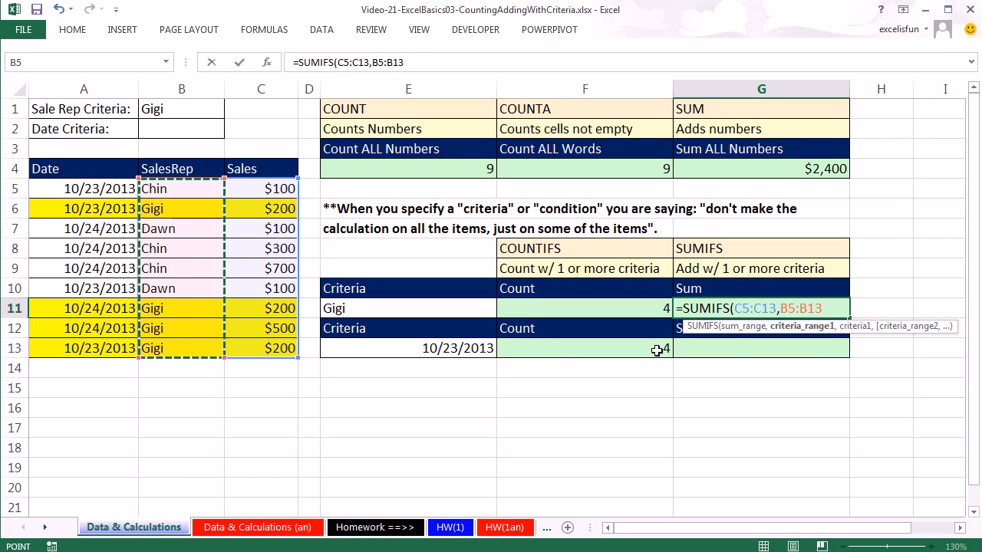
type(",")
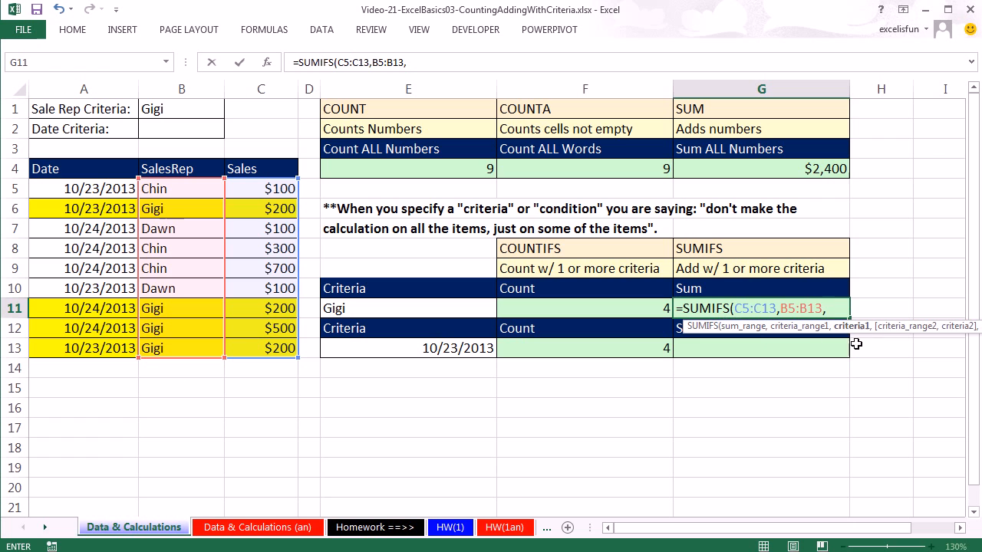
left_click(410, 309)
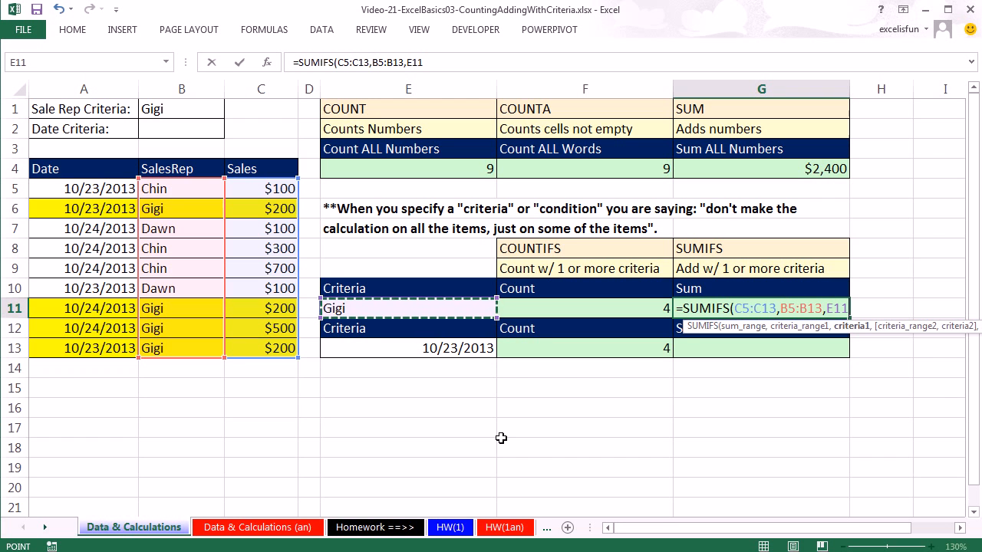
type(")")
key("ctrl+Return")
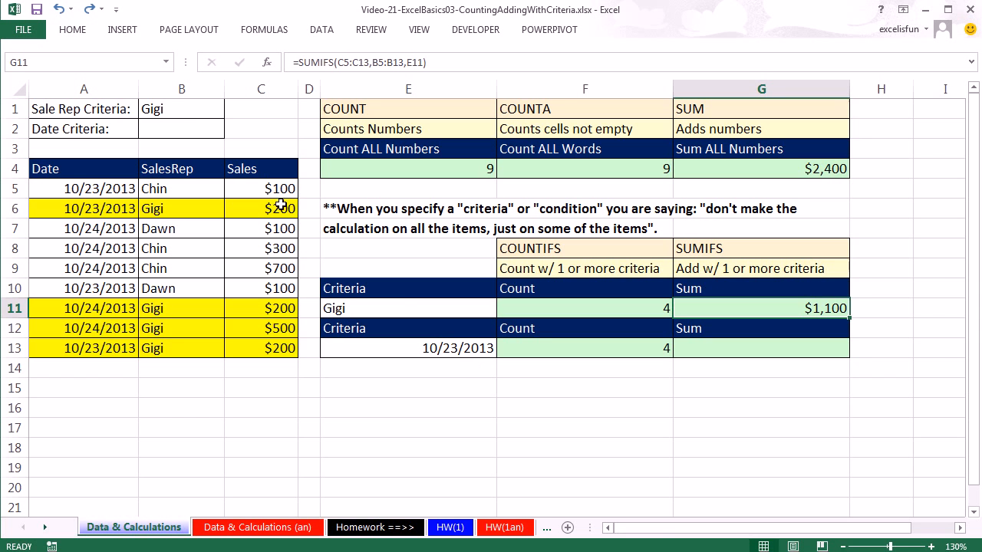
Step: Clear the sales rep criteria in B1 and set the date criteria in B2 to 10/23/2013
left_click(166, 110)
left_click(167, 132)
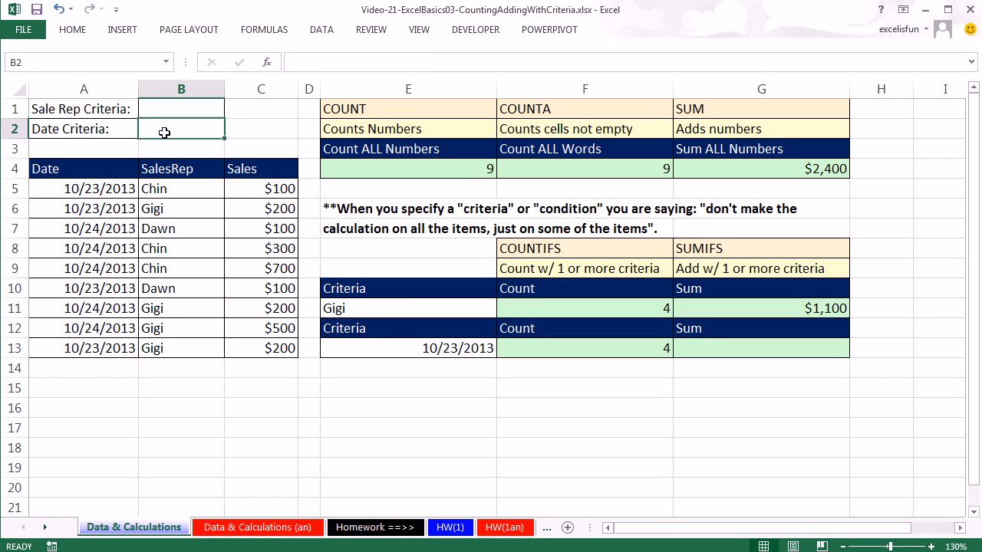
type("10/23/2013")
key("Return")
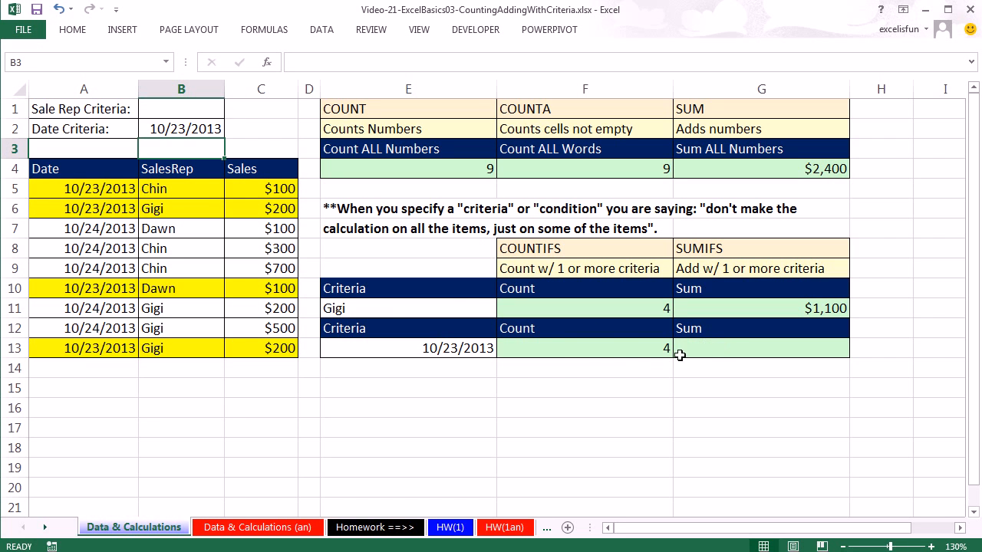
Step: Enter a SUMIFS formula in G13 that adds the sales in C5:C13 where the date in A5:A13 matches E13
left_click(714, 348)
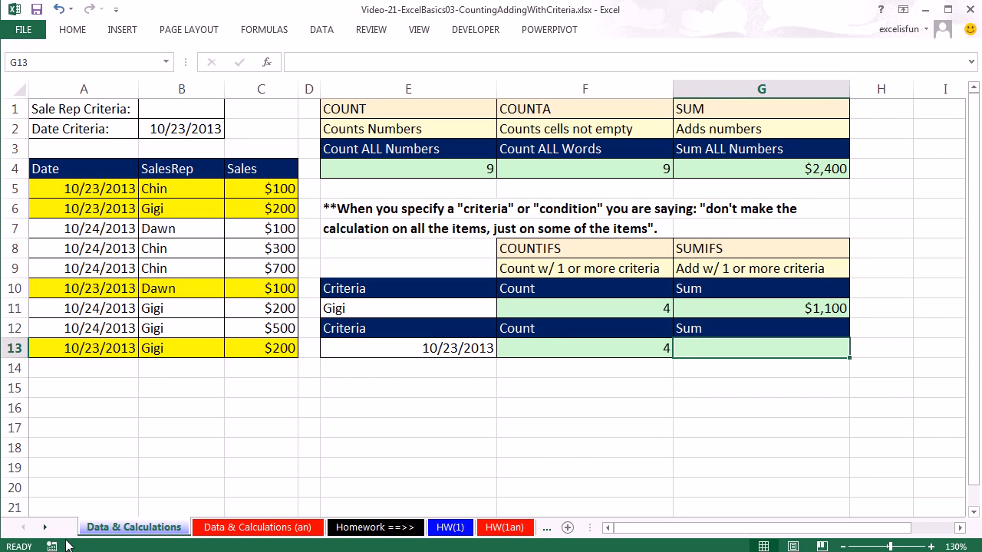
type("=sumif")
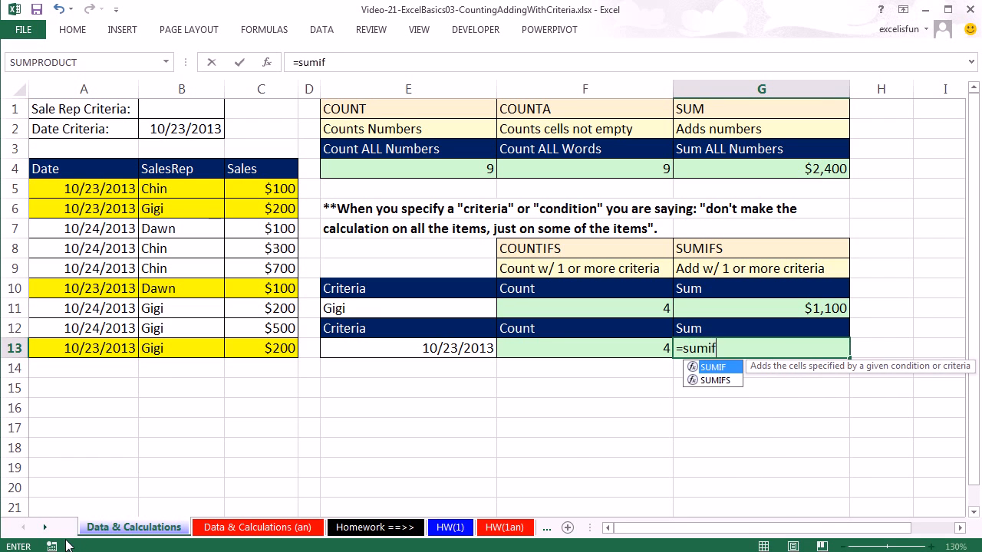
key("Down")
key("Tab")
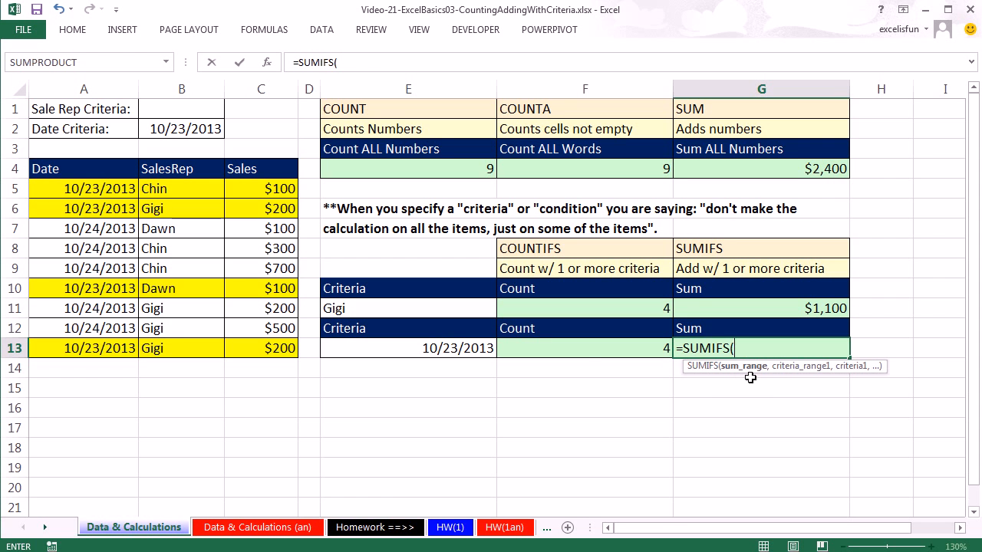
left_click_drag(262, 188, 274, 346)
type(",")
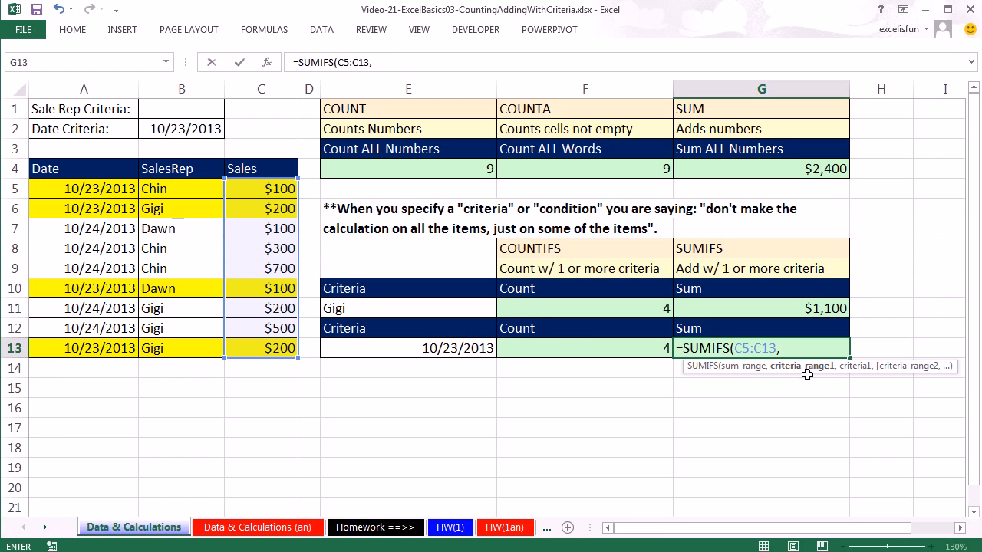
left_click_drag(75, 189, 95, 344)
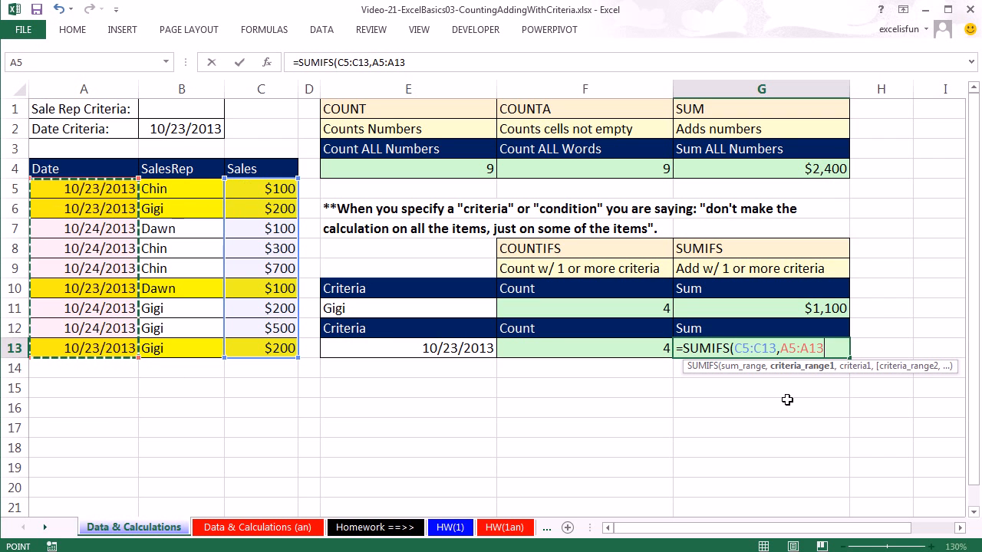
type(",")
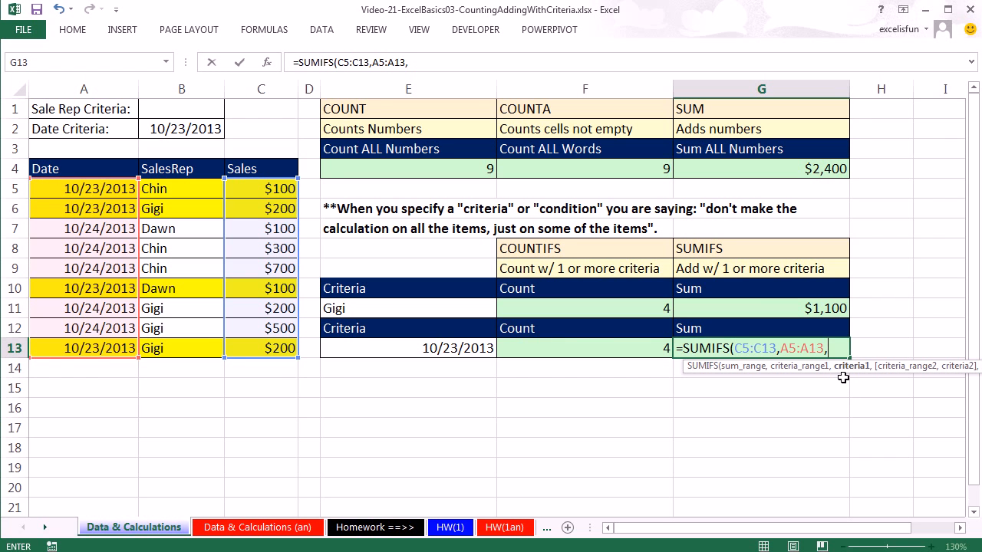
left_click(427, 351)
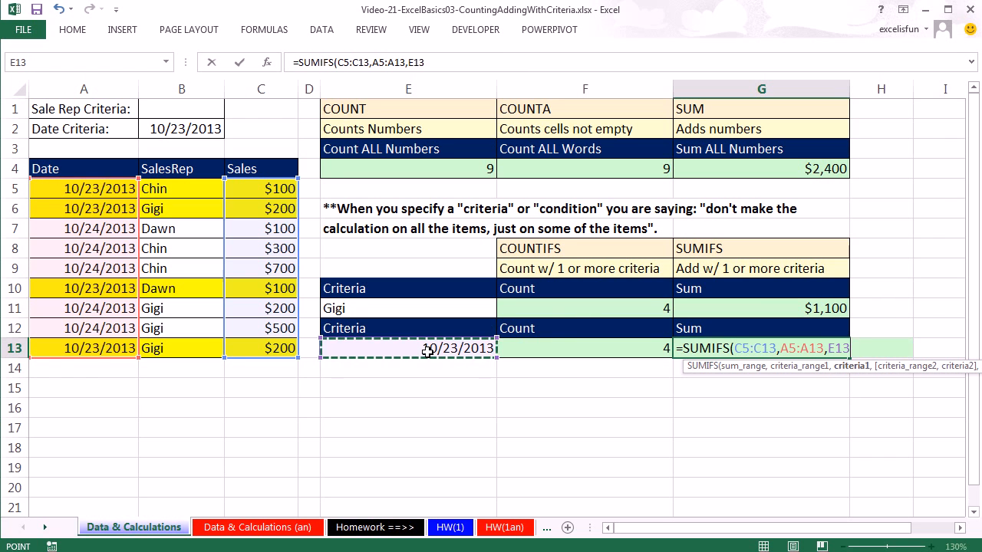
type(")")
key("ctrl+Return")
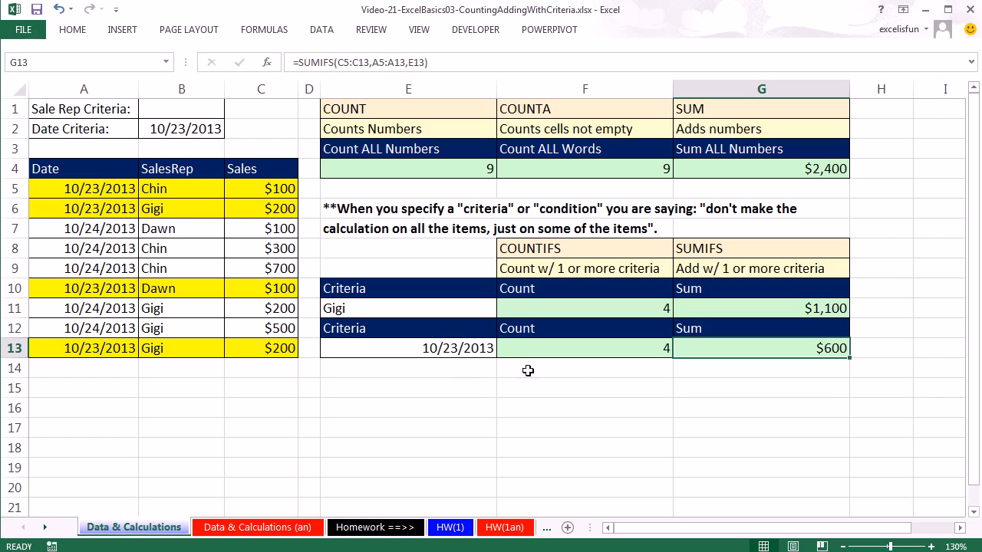
Step: Review the cell references of the SUMIFS formula in G13 and of the COUNT, COUNTA and SUM formulas in row 4
double_click(796, 349)
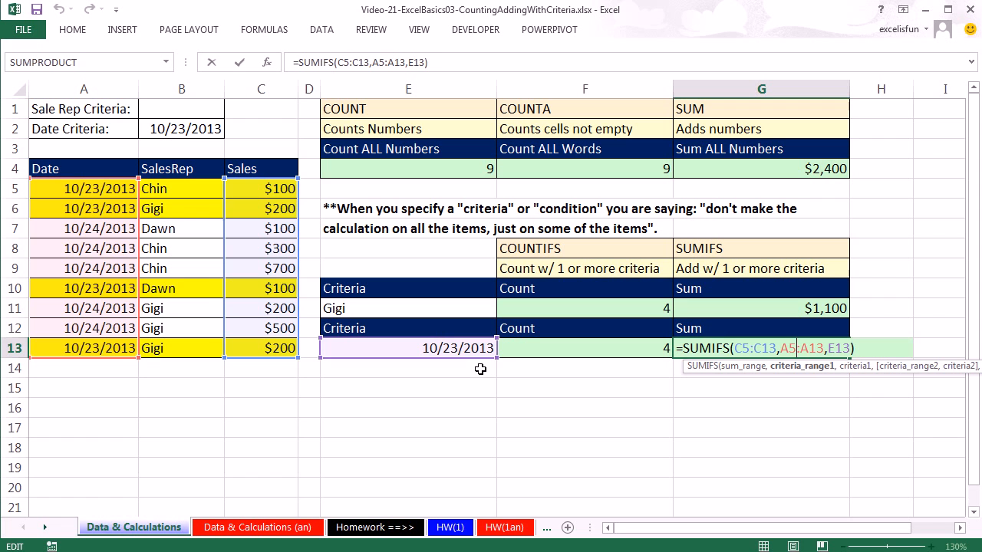
key("ctrl+Return")
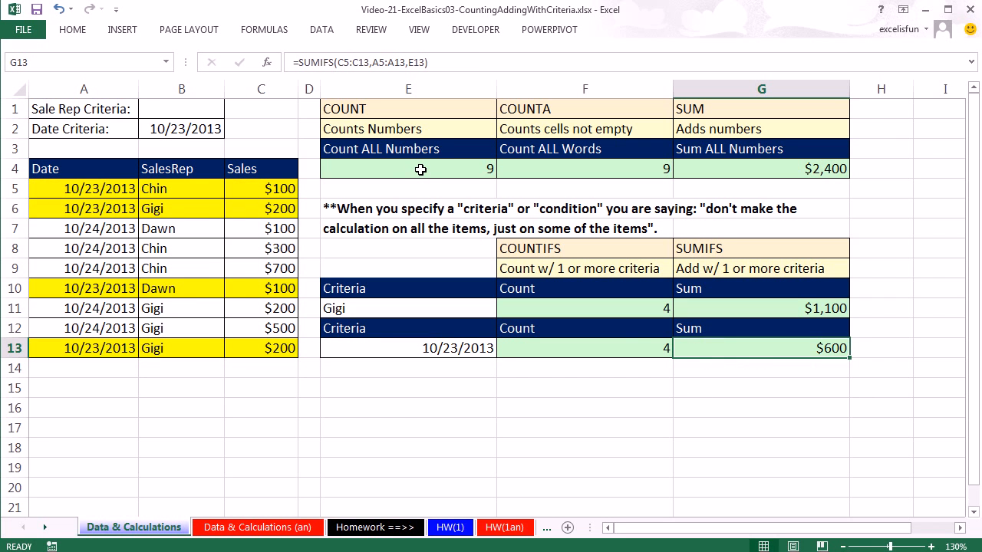
double_click(420, 169)
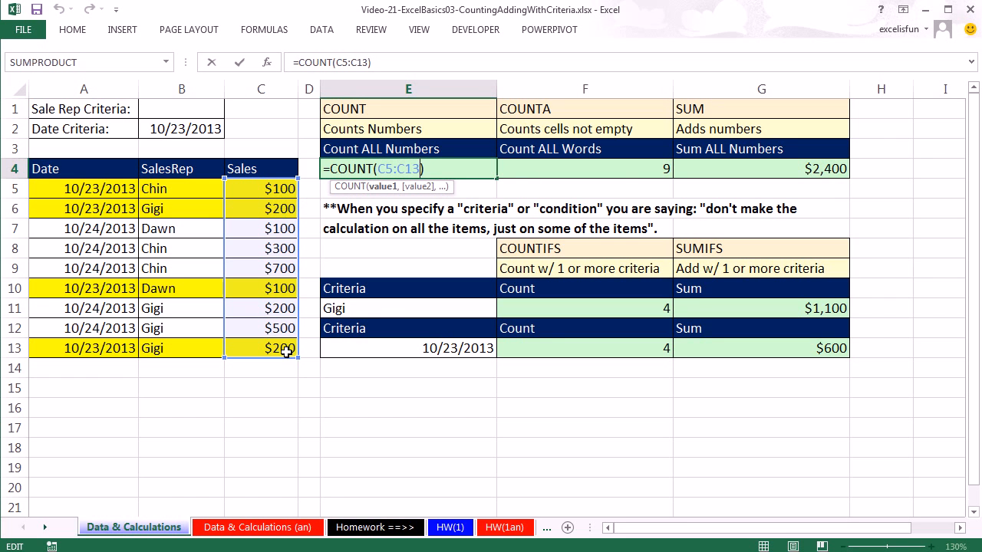
key("Escape")
double_click(606, 169)
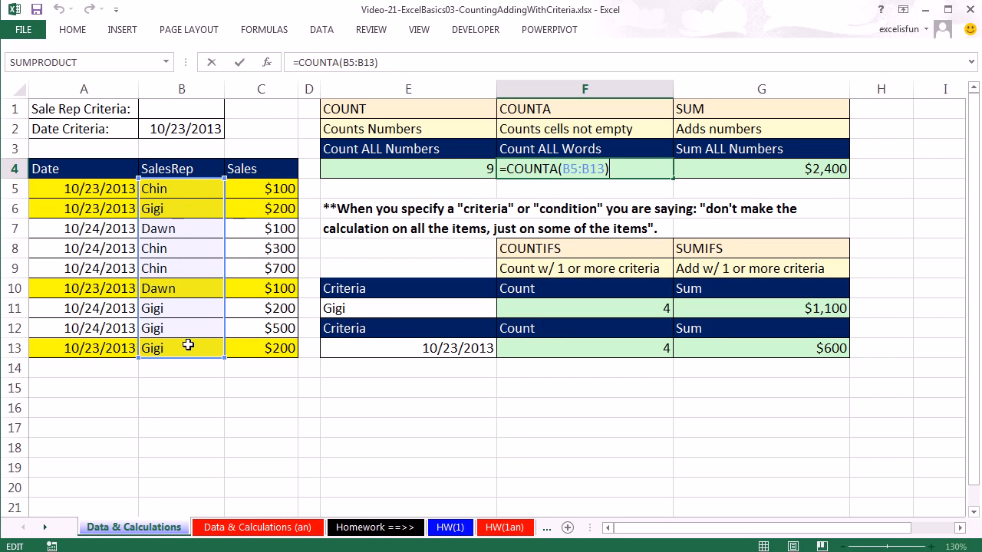
key("Escape")
double_click(721, 165)
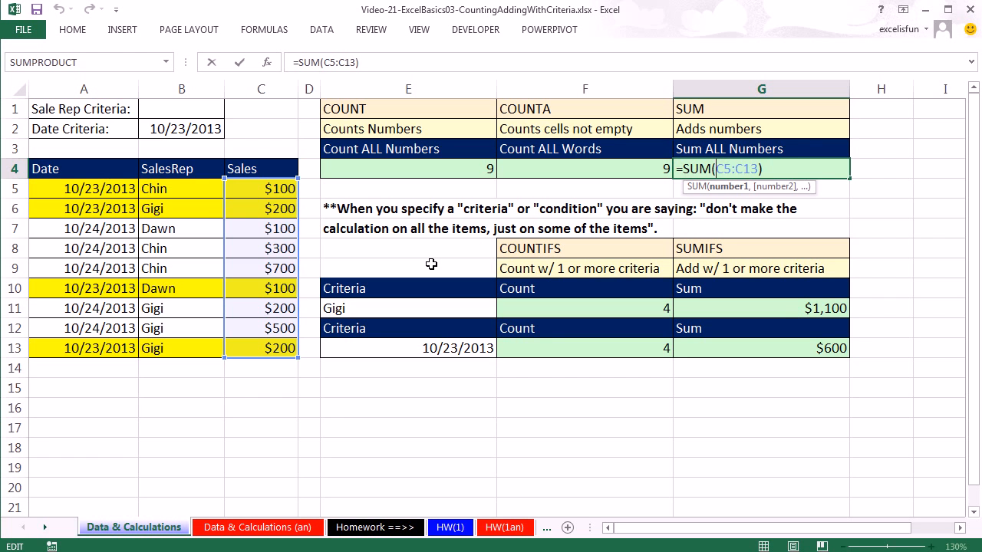
key("ctrl+Return")
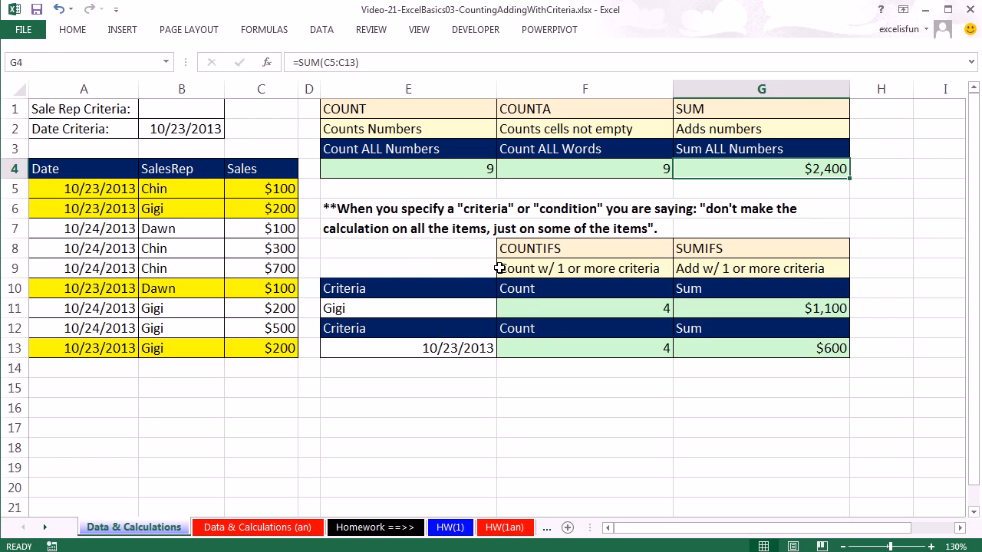
Step: Review the range and criteria references of the COUNTIFS formula in F11 and the SUMIFS formula in G11
double_click(519, 307)
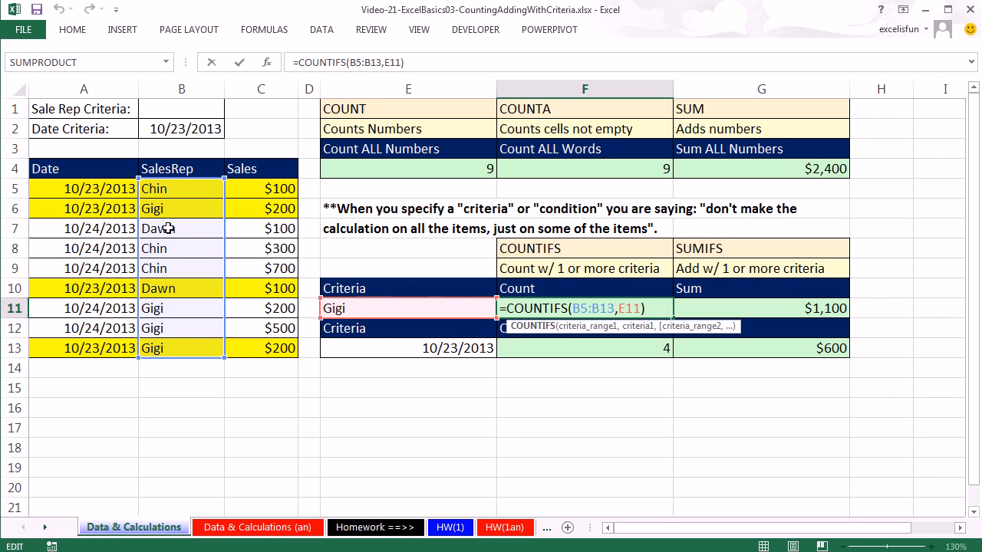
key("ctrl+Return")
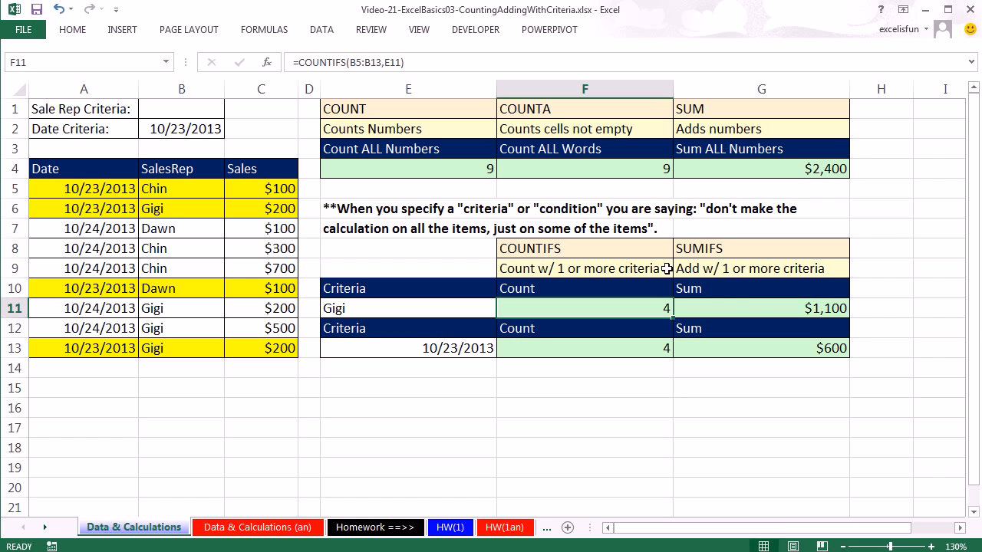
double_click(741, 309)
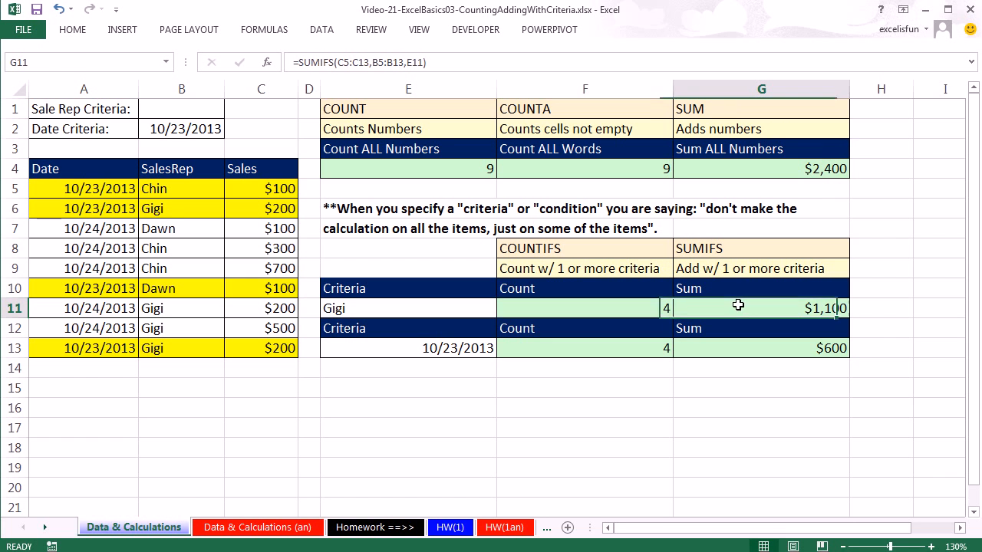